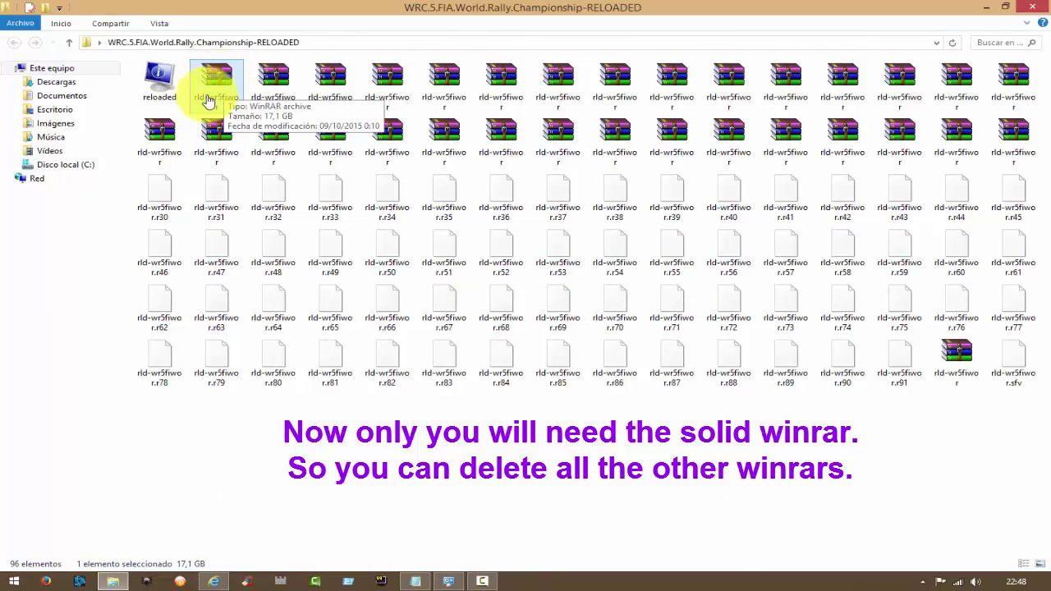
Delete all files in the rows below the first row of the WRC.5.FIA.World.Rally.Championship-RELOADED folder.
{"action": "left_click_drag", "start_coordinate": [142, 404], "coordinate": [1016, 129]}
{"action": "right_click", "coordinate": [1015, 129]}
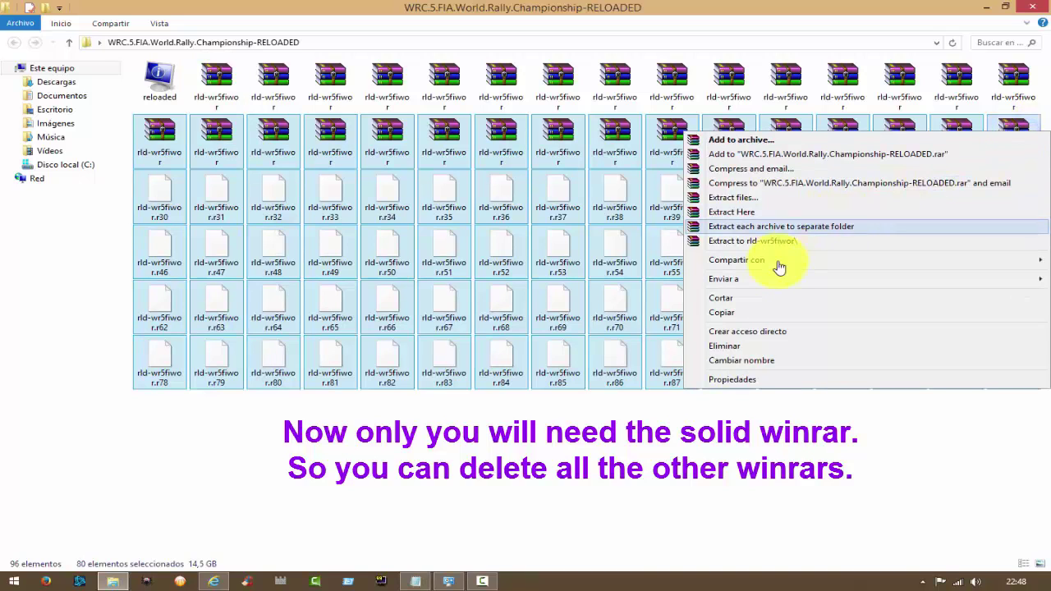
{"action": "left_click", "coordinate": [724, 346]}
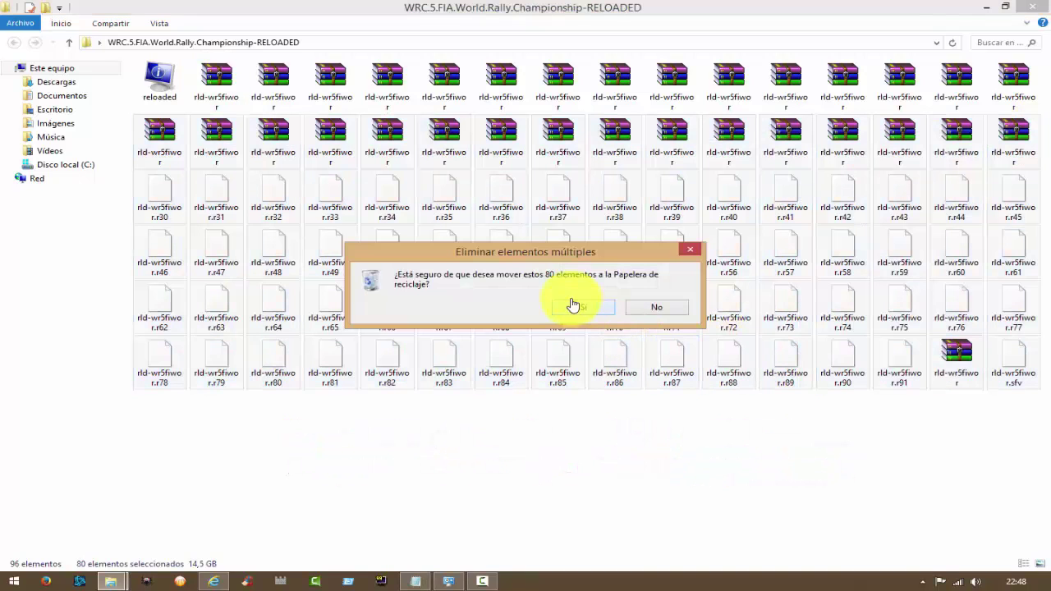
{"action": "left_click", "coordinate": [574, 306]}
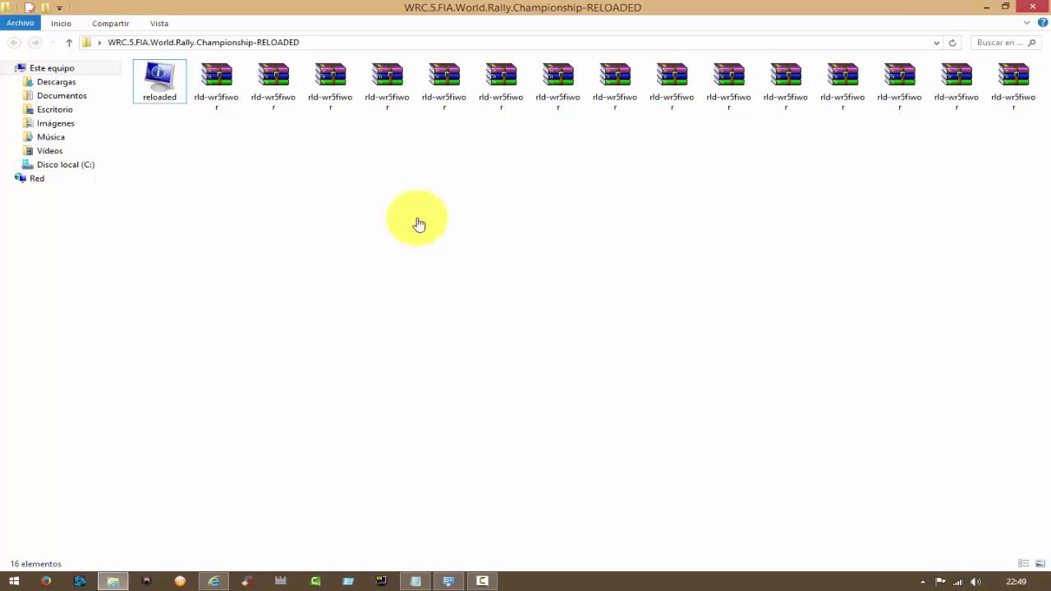
Delete the remaining archive parts in the first row, keeping only the first 17,1 GB rld-wr5fiwor archive.
{"action": "left_click_drag", "start_coordinate": [263, 125], "coordinate": [1016, 77]}
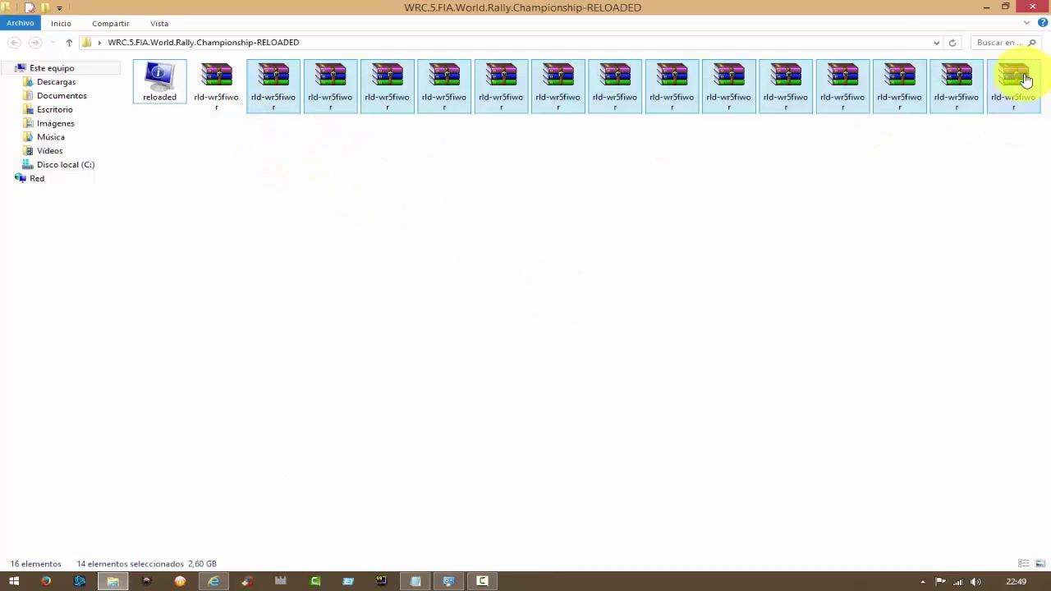
{"action": "right_click", "coordinate": [1015, 74]}
{"action": "left_click", "coordinate": [733, 302]}
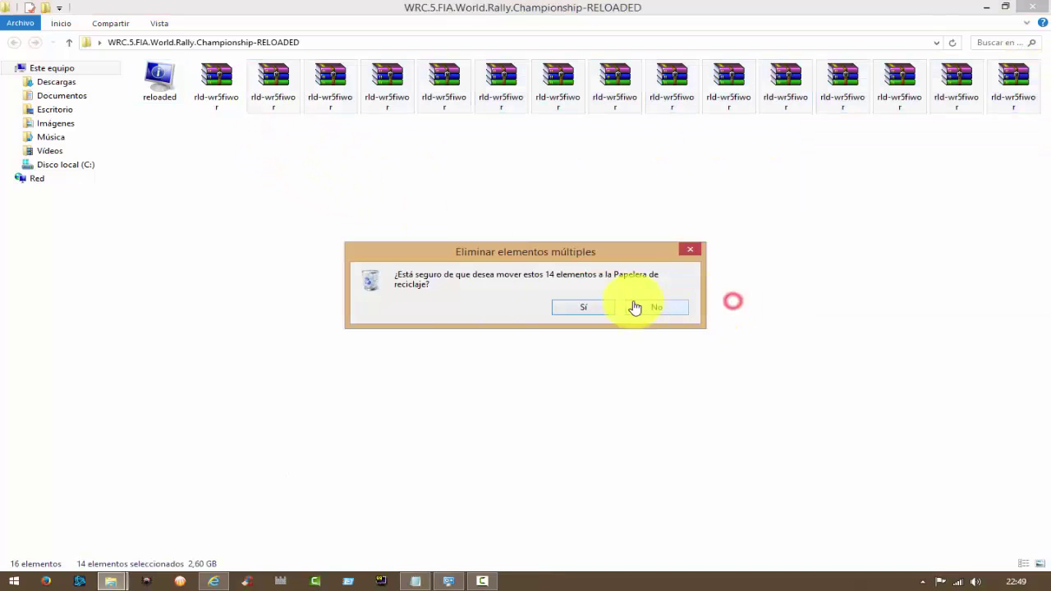
{"action": "left_click", "coordinate": [564, 310]}
Delete the reloaded information file and restore the folder window to its smaller size.
{"action": "right_click", "coordinate": [164, 81]}
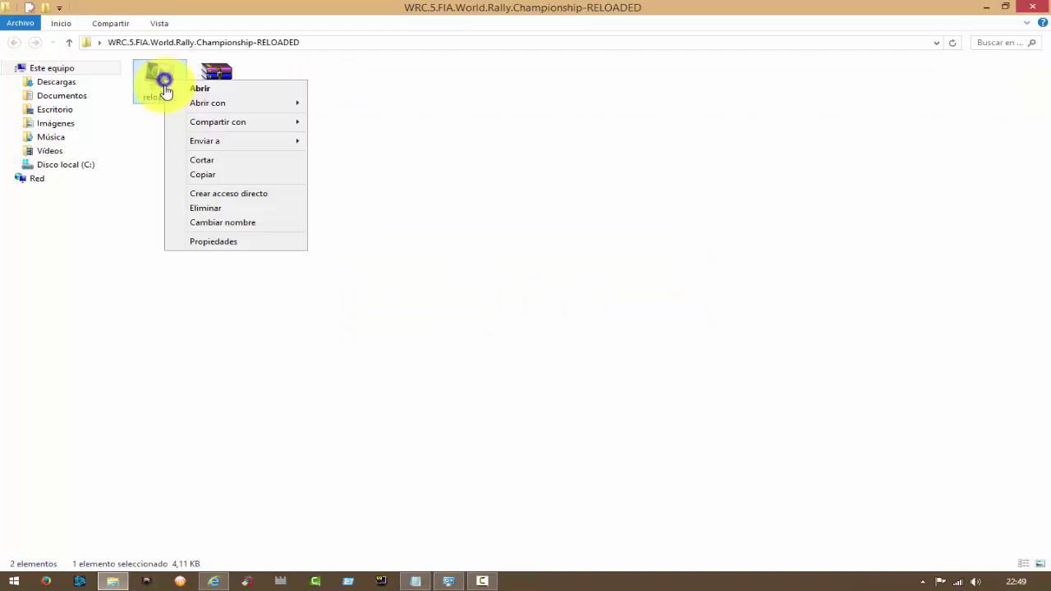
{"action": "left_click", "coordinate": [217, 210]}
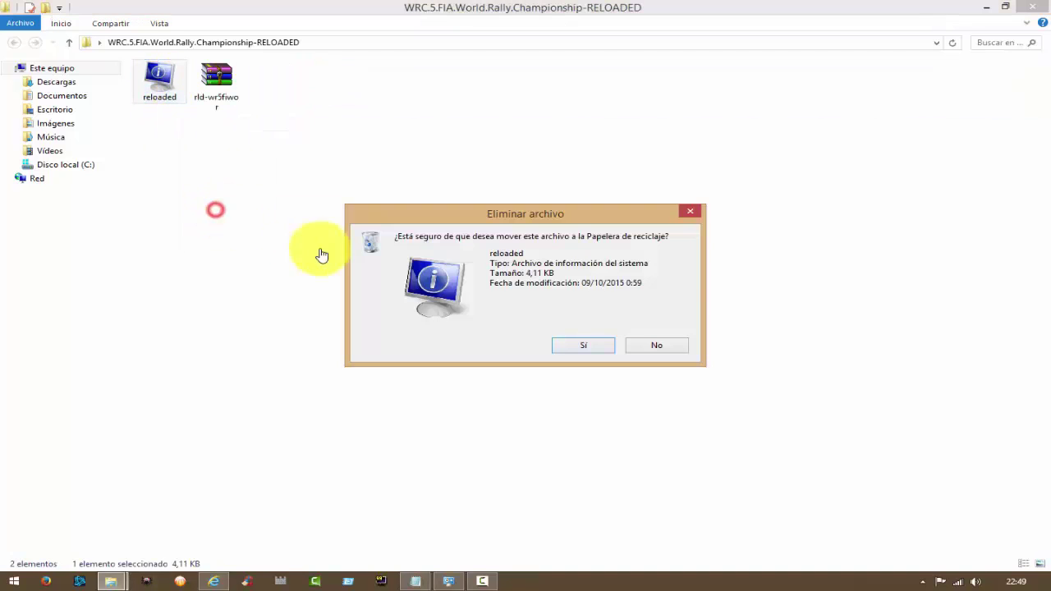
{"action": "left_click", "coordinate": [582, 346]}
{"action": "double_click", "coordinate": [685, 18]}
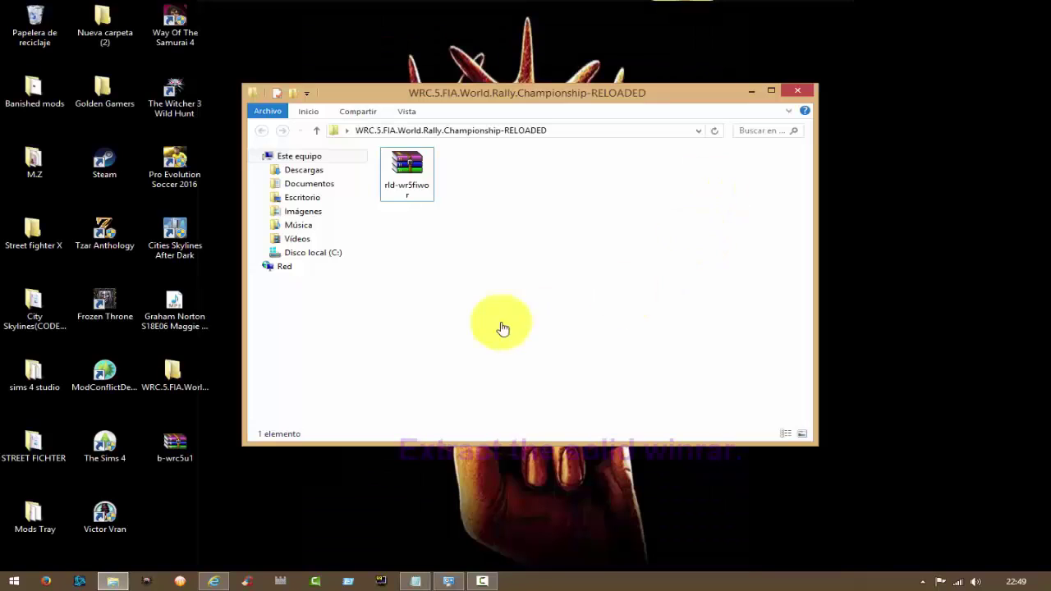
Extract the rld-wr5fiwor archive into the current folder.
{"action": "left_click", "coordinate": [404, 168]}
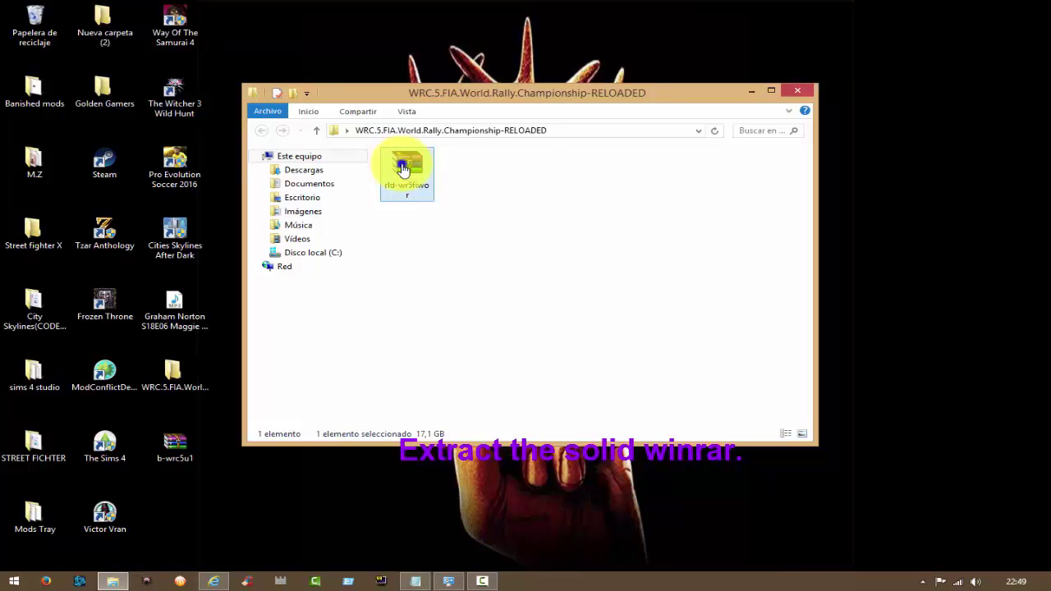
{"action": "right_click", "coordinate": [404, 165]}
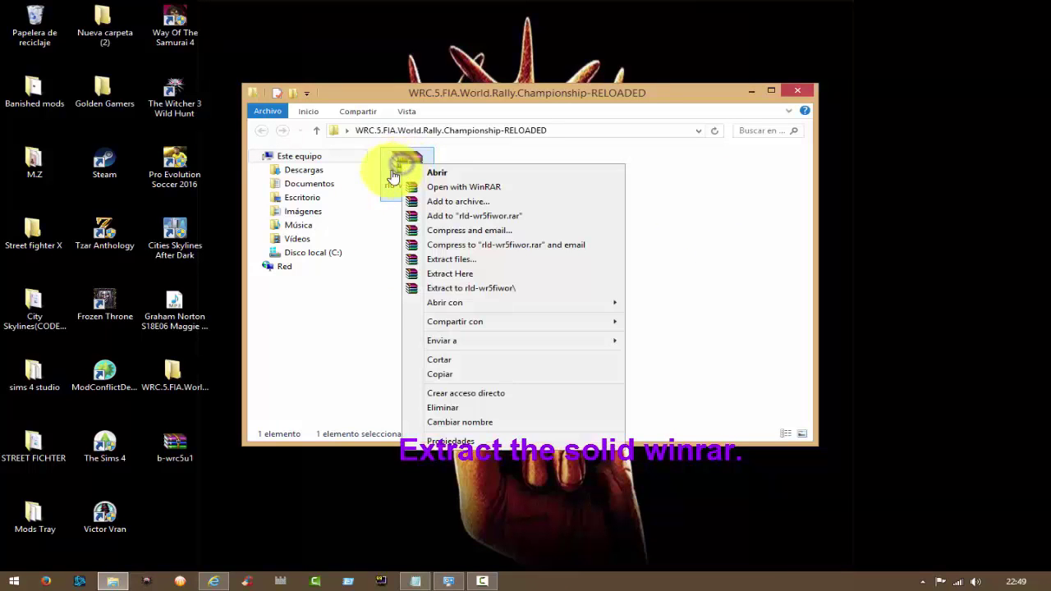
{"action": "left_click", "coordinate": [450, 275]}
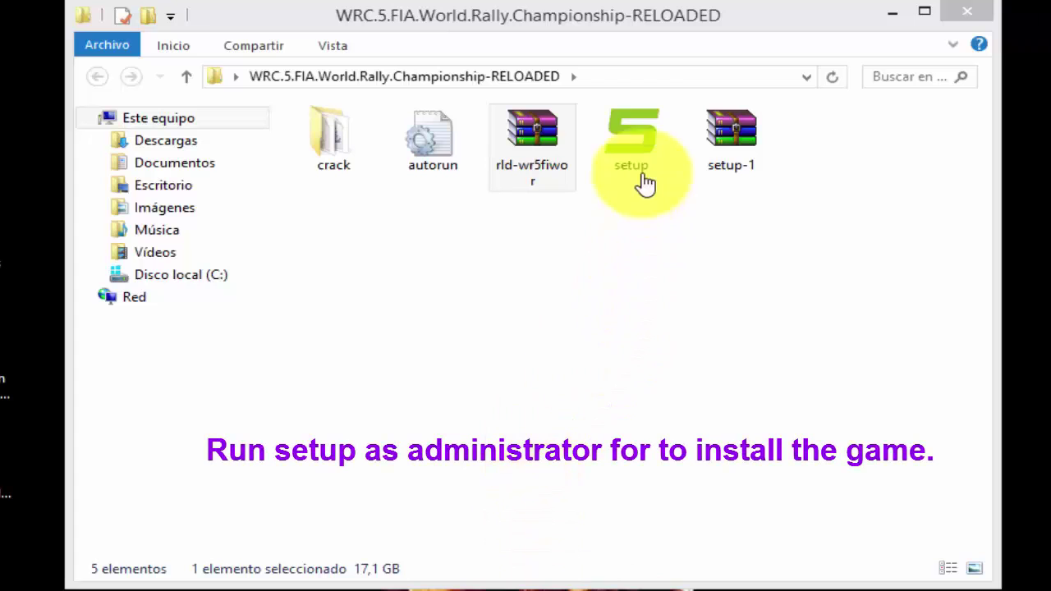
Run the setup program as administrator and dismiss its notice about supporting the developers.
{"action": "left_click", "coordinate": [639, 144]}
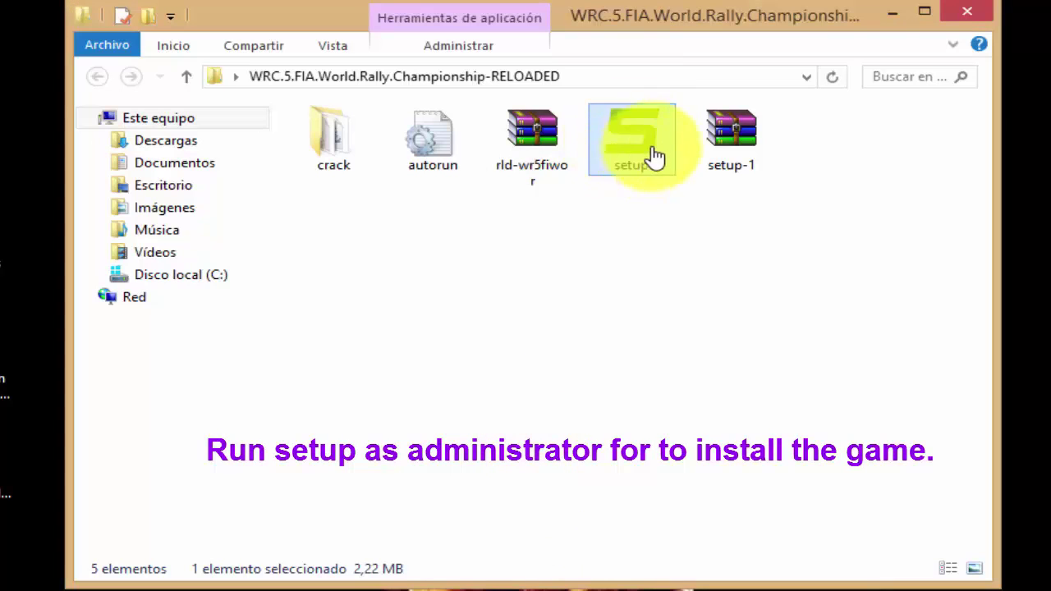
{"action": "right_click", "coordinate": [638, 155]}
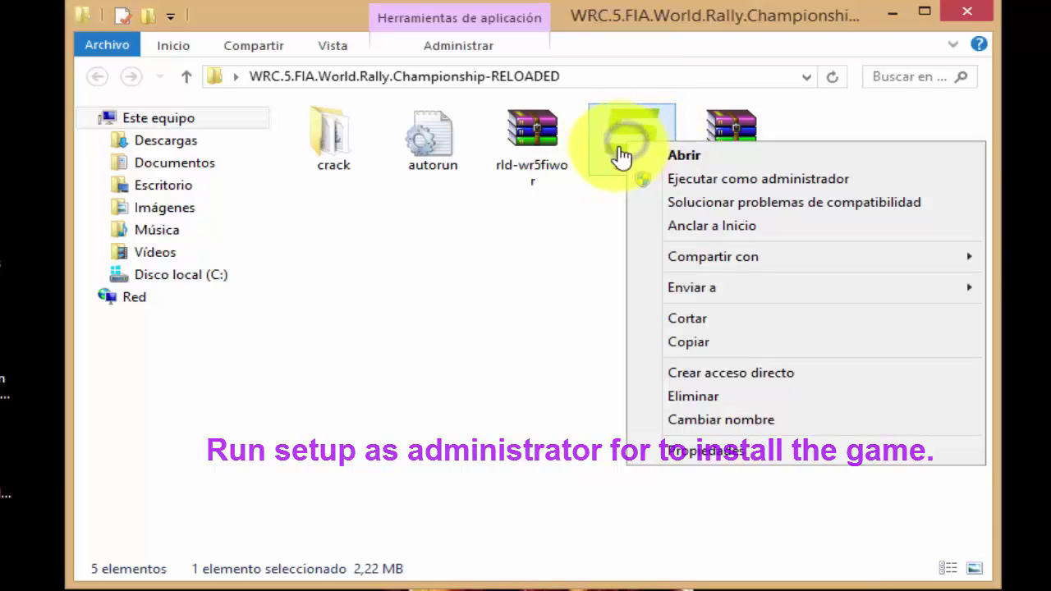
{"action": "left_click", "coordinate": [733, 185]}
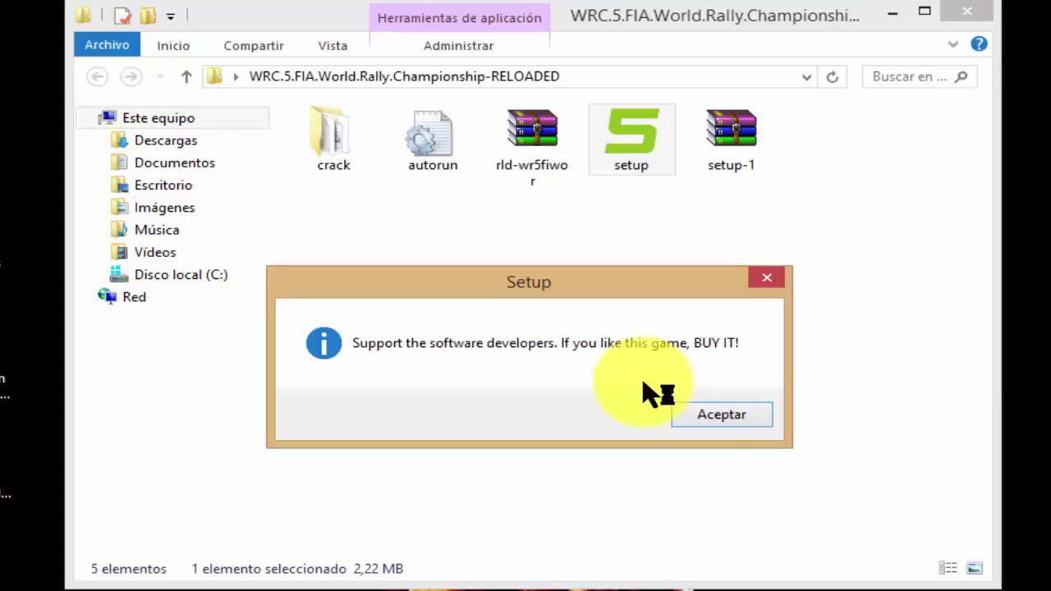
{"action": "left_click", "coordinate": [720, 415]}
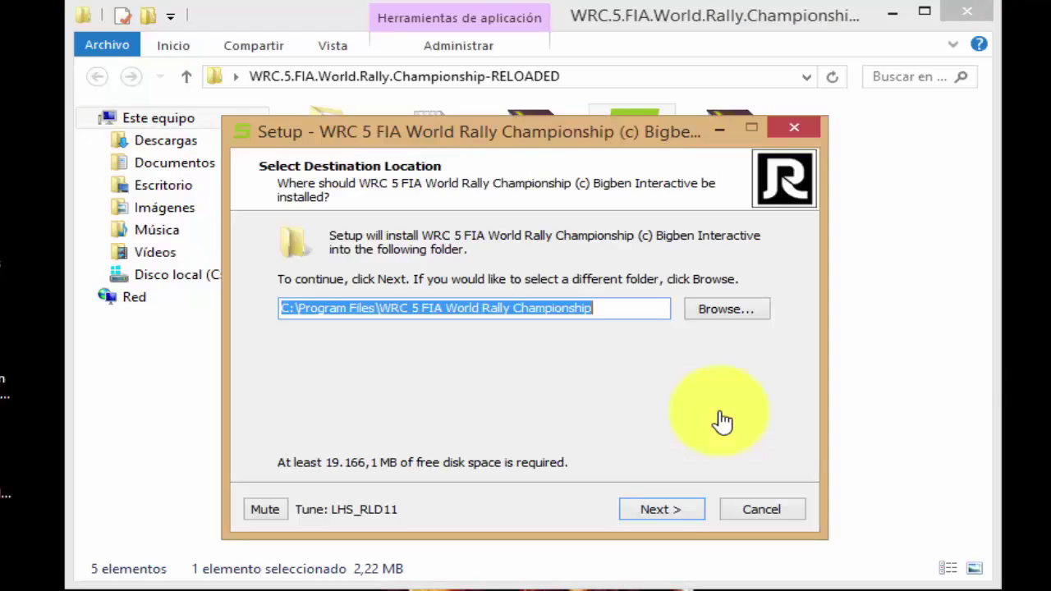
Mute the installer music and set the destination to C:\Program Files (x86)\WRC 5 FIA World Rally Championship.
{"action": "left_click", "coordinate": [265, 509]}
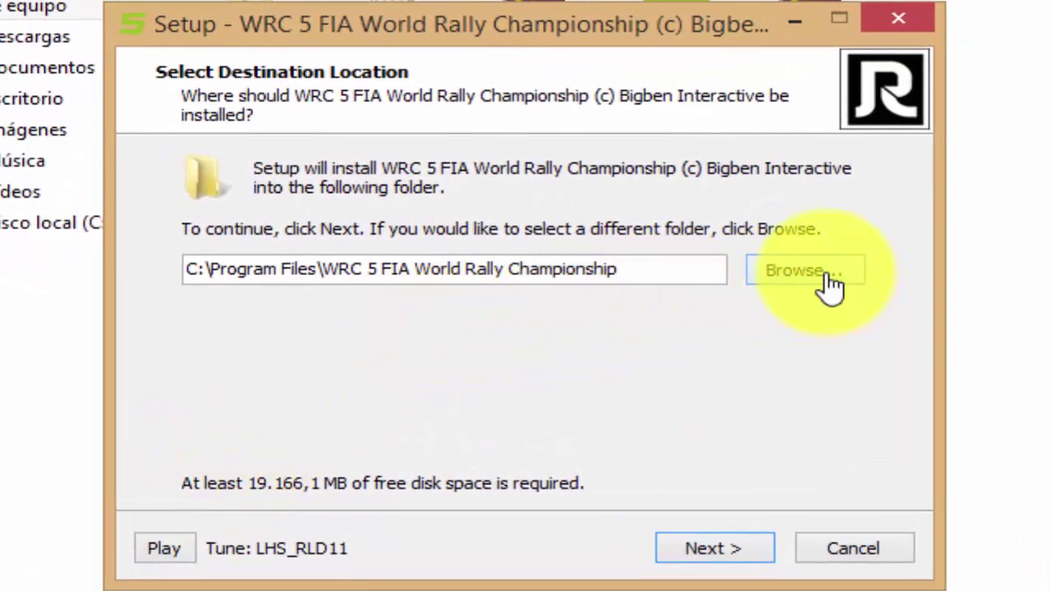
{"action": "left_click_drag", "start_coordinate": [632, 268], "coordinate": [87, 293]}
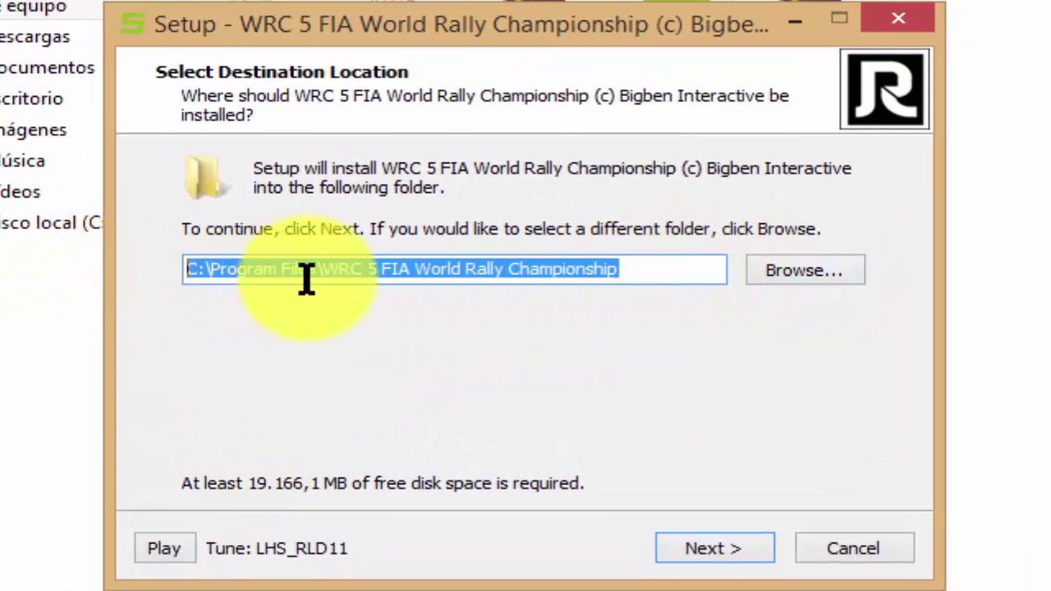
{"action": "left_click", "coordinate": [821, 279]}
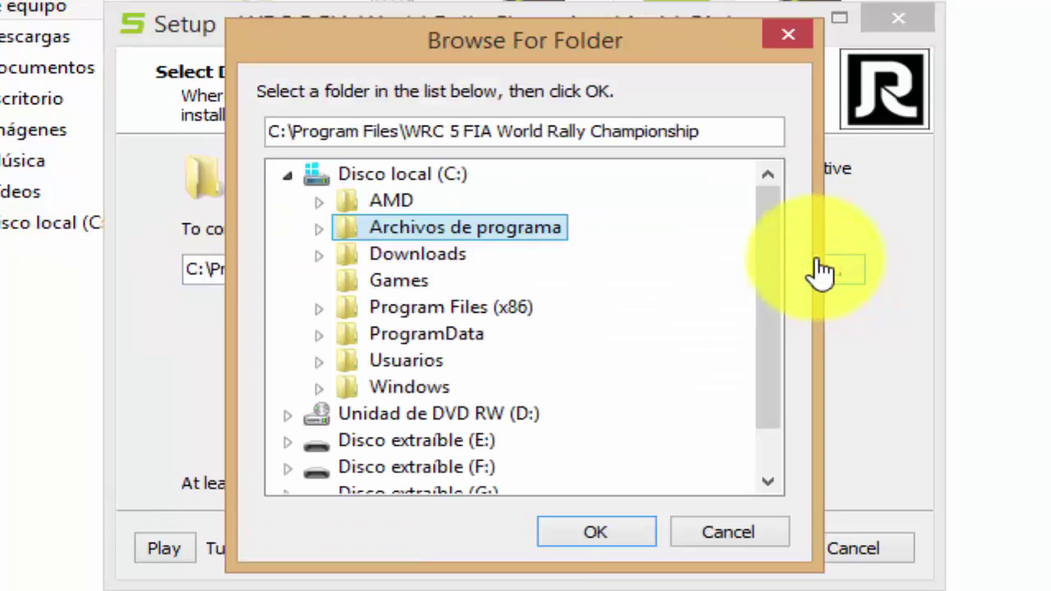
{"action": "left_click", "coordinate": [418, 311]}
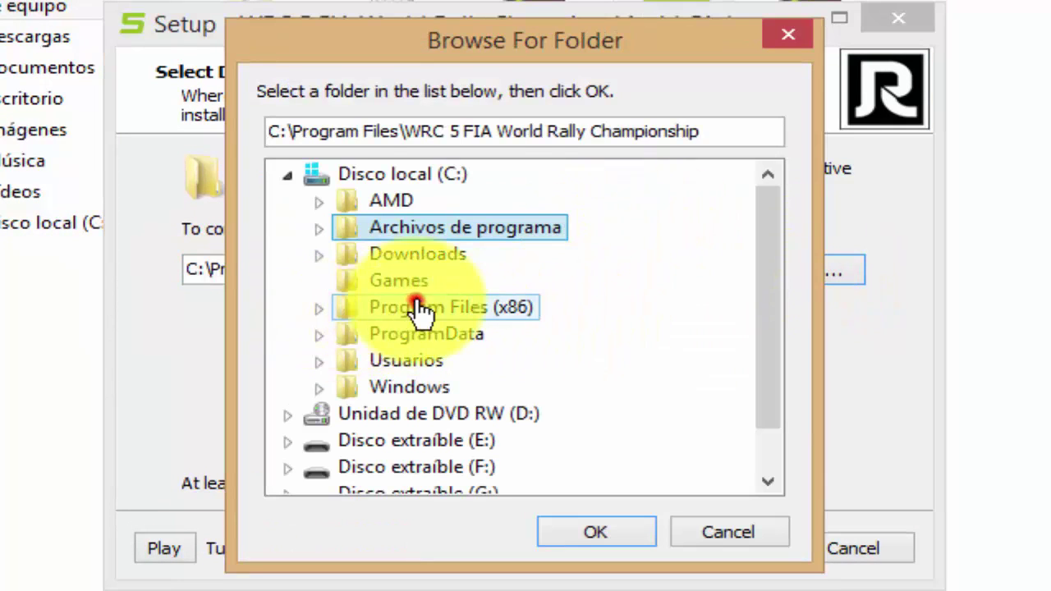
{"action": "left_click", "coordinate": [588, 535]}
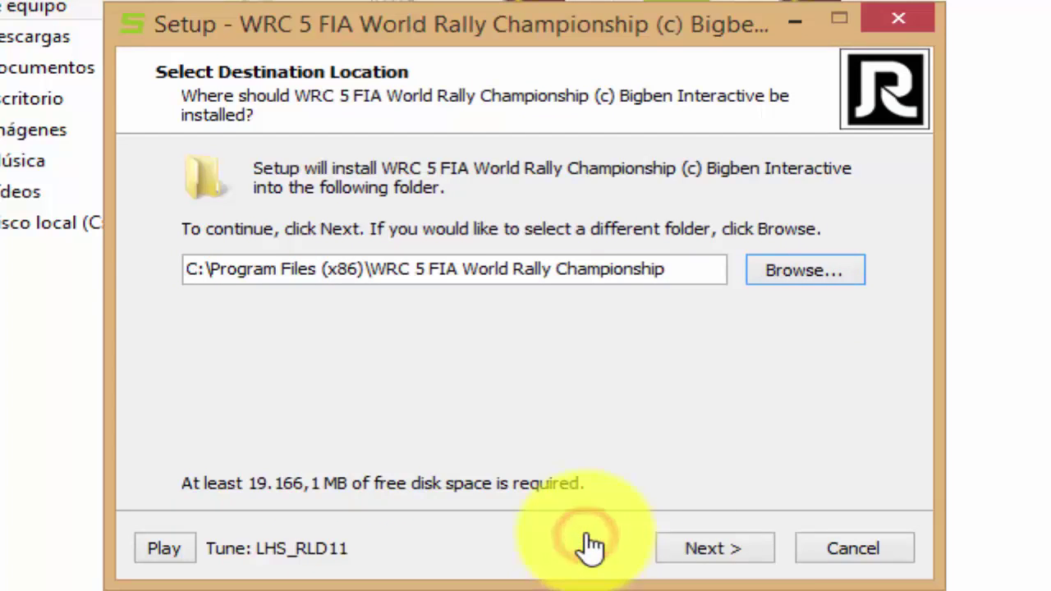
Install the game with the desktop and start menu icons.
{"action": "left_click", "coordinate": [713, 549]}
{"action": "left_click", "coordinate": [713, 551]}
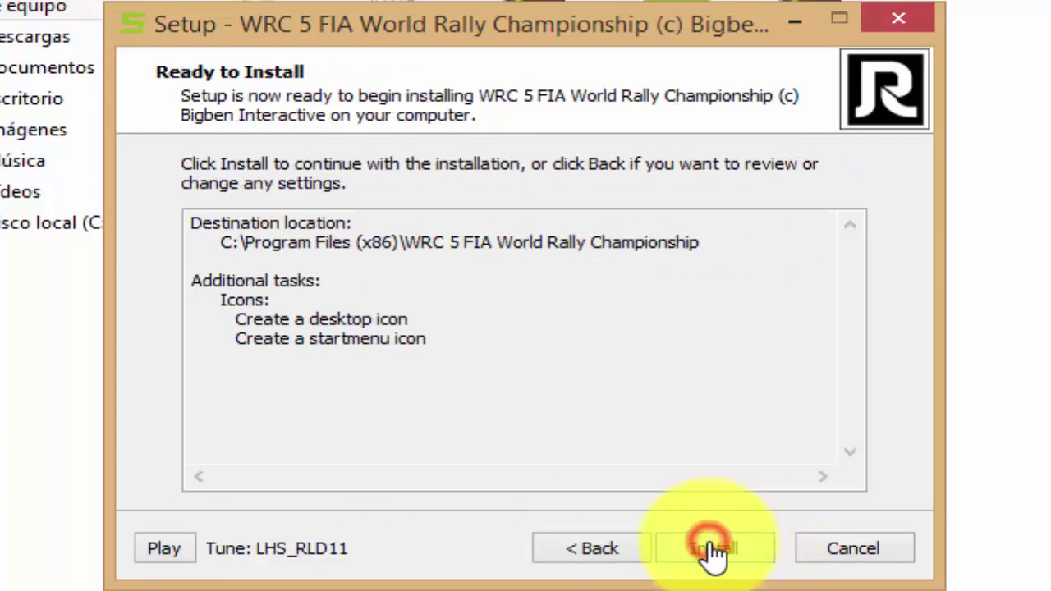
{"action": "left_click", "coordinate": [713, 550]}
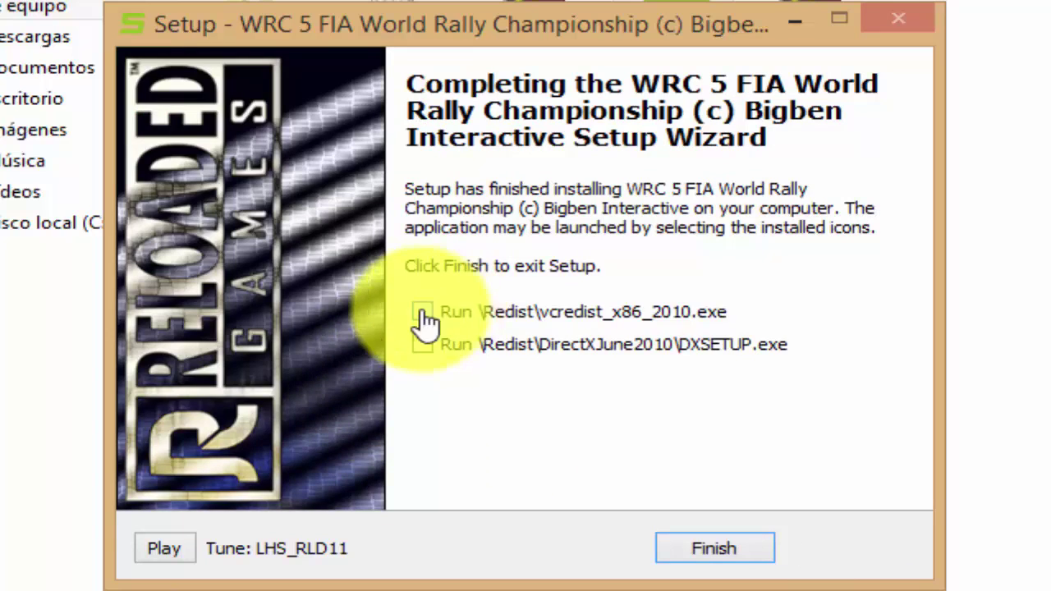
Finish the setup wizard with vcredist_x86_2010.exe and DXSETUP.exe both enabled to run.
{"action": "left_click", "coordinate": [421, 312]}
{"action": "left_click", "coordinate": [421, 345]}
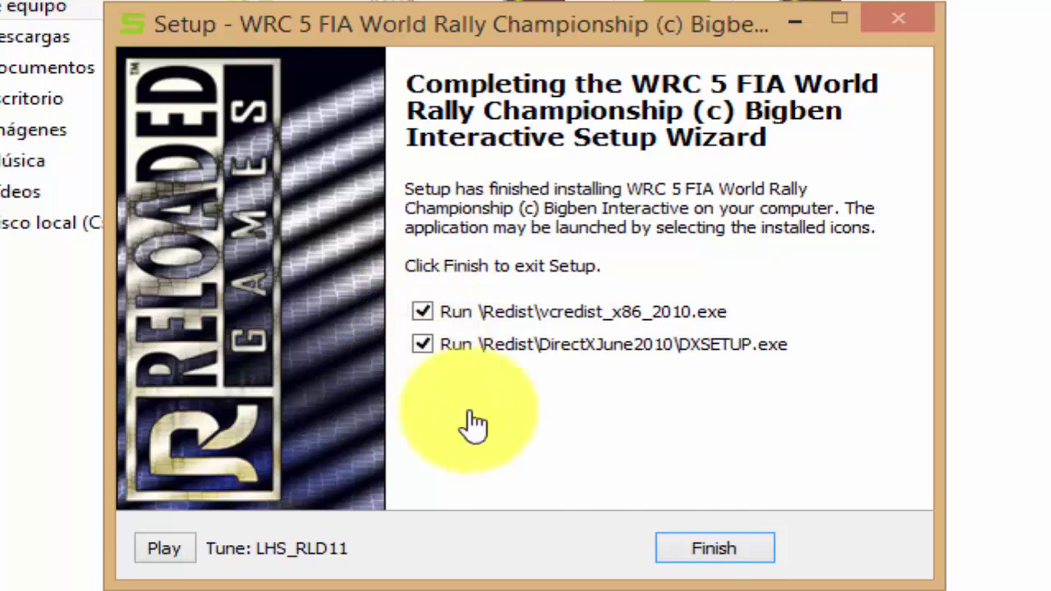
{"action": "left_click", "coordinate": [697, 552]}
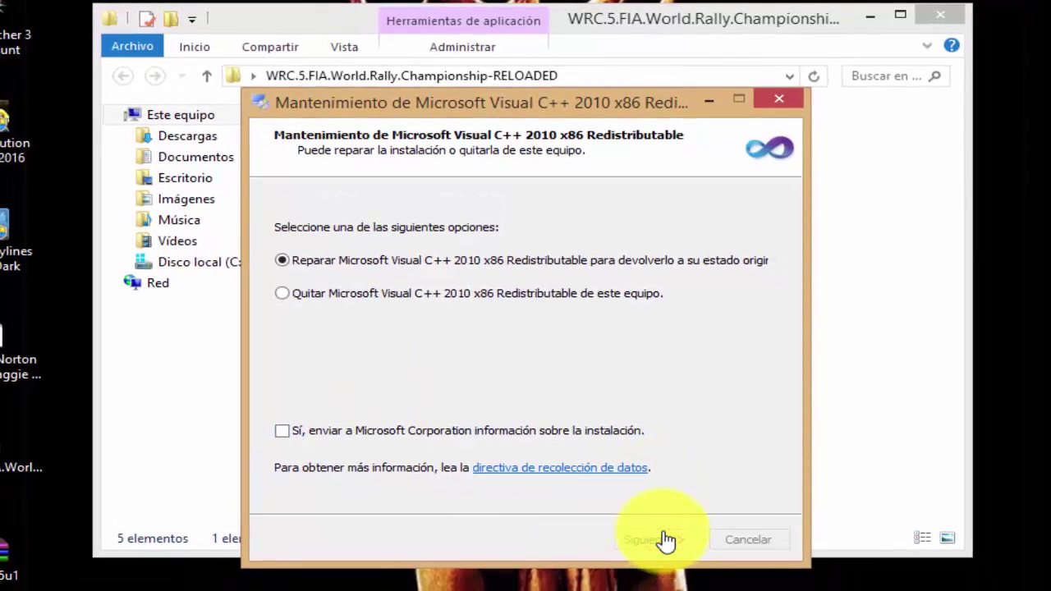
Repair Microsoft Visual C++ 2010 x86 Redistributable, and install the DirectX components after accepting the licence agreement.
{"action": "left_click", "coordinate": [666, 540]}
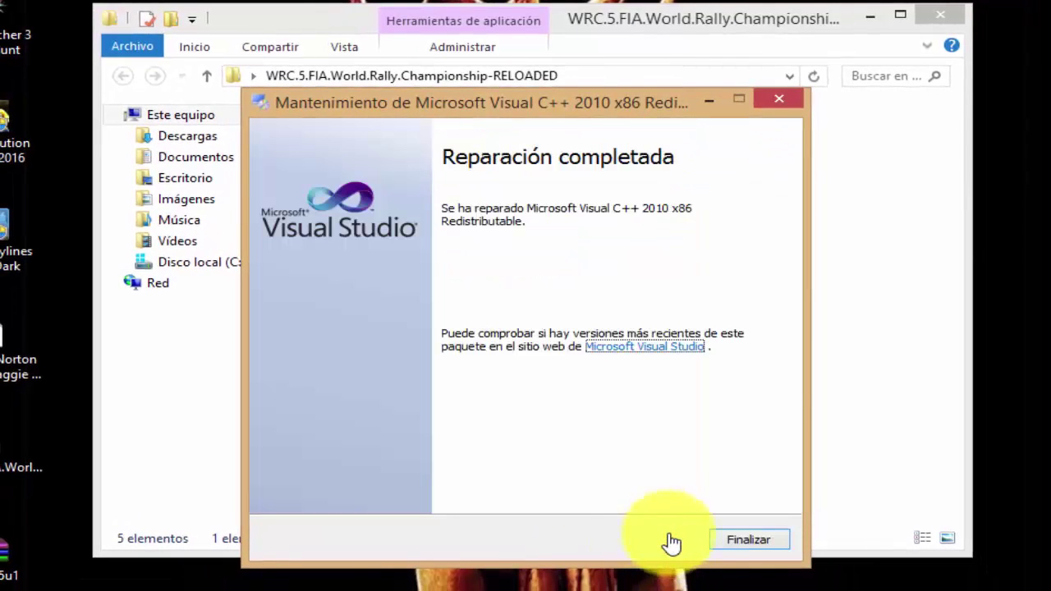
{"action": "left_click", "coordinate": [728, 544]}
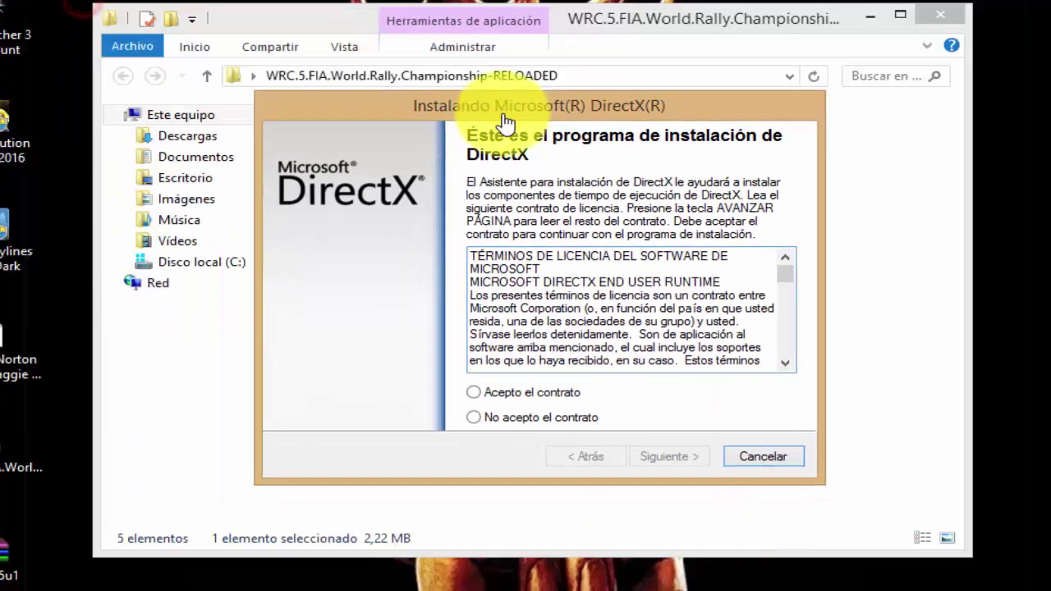
{"action": "left_click", "coordinate": [474, 393]}
{"action": "left_click", "coordinate": [638, 460]}
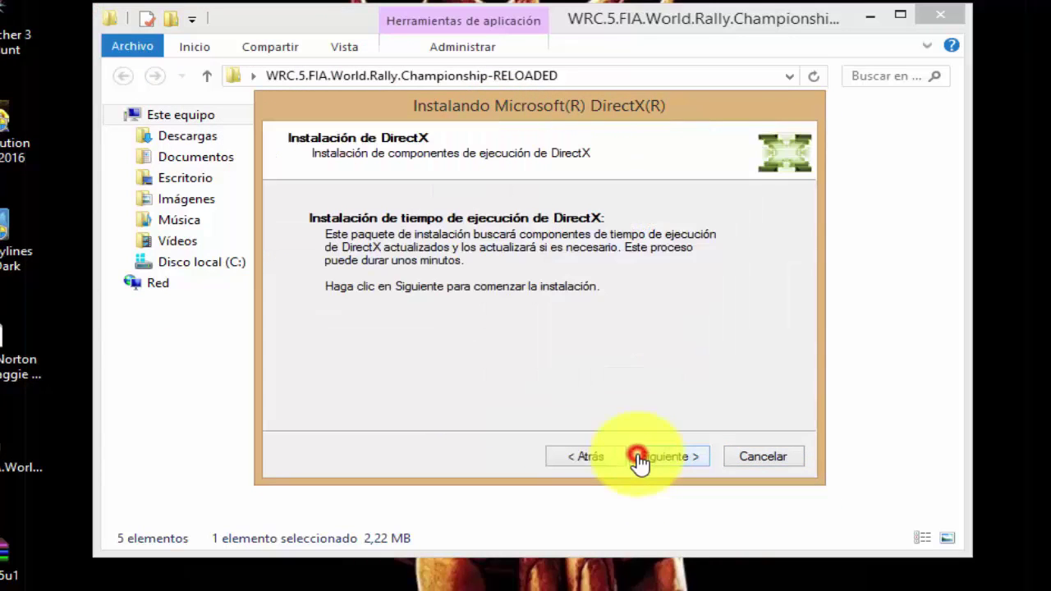
{"action": "left_click", "coordinate": [684, 460]}
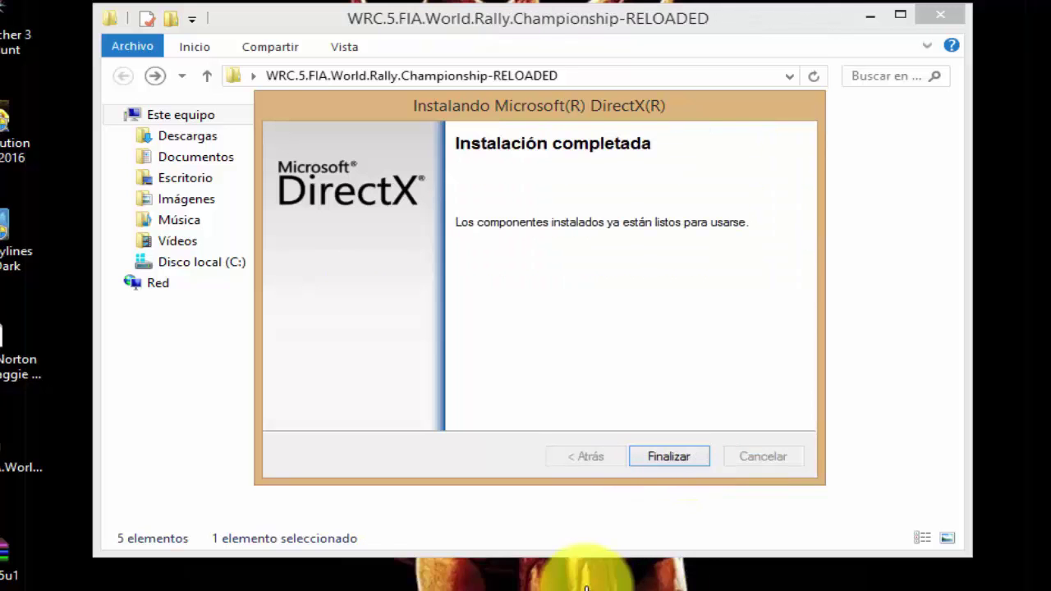
{"action": "left_click", "coordinate": [667, 459]}
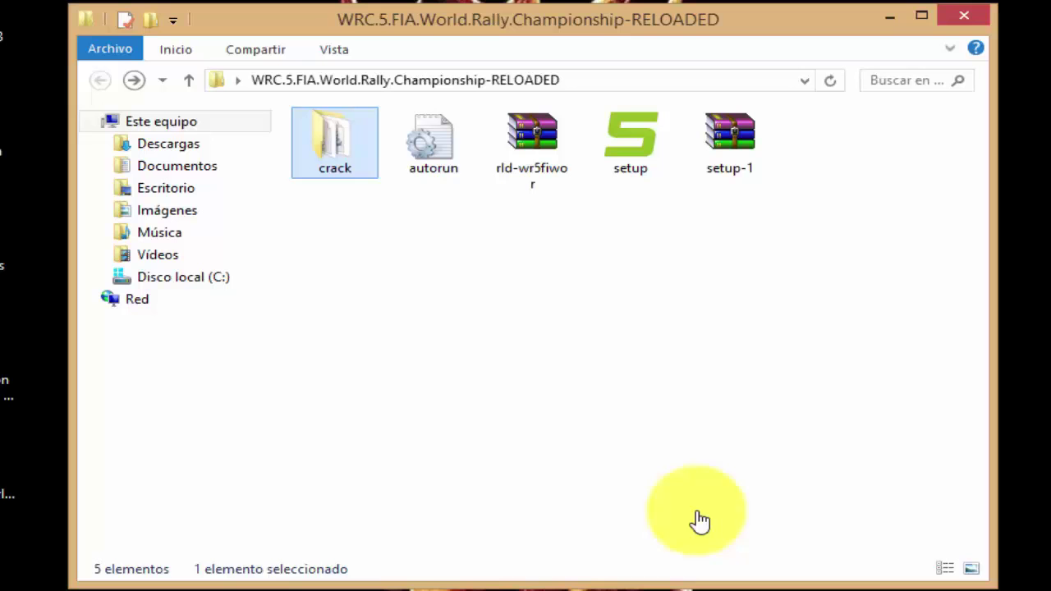
Copy all five files from the crack folder and close its window.
{"action": "double_click", "coordinate": [327, 156]}
{"action": "left_click_drag", "start_coordinate": [305, 220], "coordinate": [733, 153]}
{"action": "right_click", "coordinate": [733, 154]}
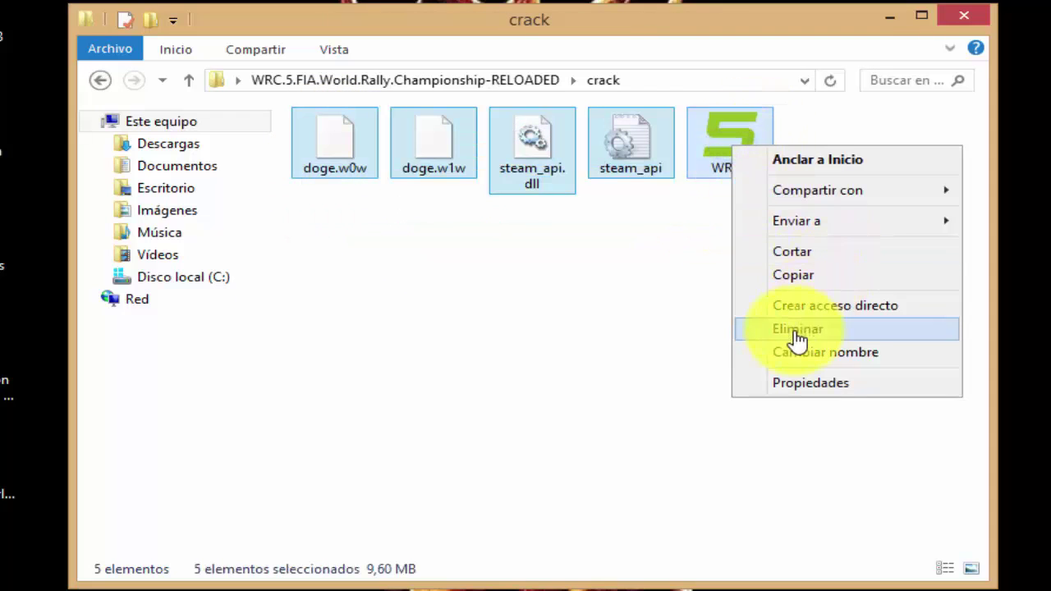
{"action": "left_click", "coordinate": [789, 287]}
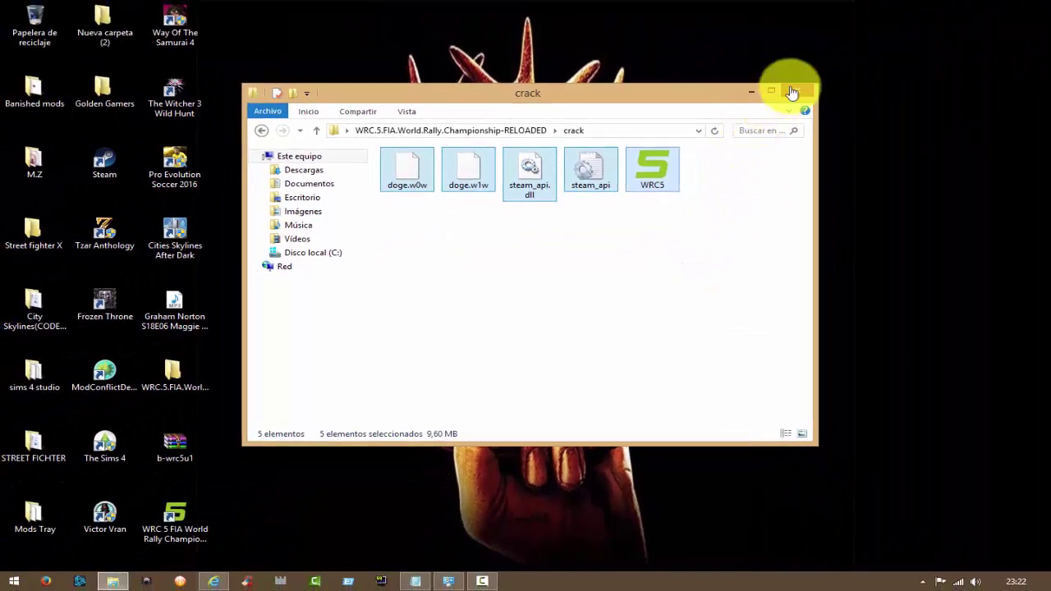
{"action": "left_click", "coordinate": [797, 91]}
Open the installed WRC 5 FIA World Rally Championship folder inside Program Files (x86) on the C: drive.
{"action": "left_click", "coordinate": [119, 582]}
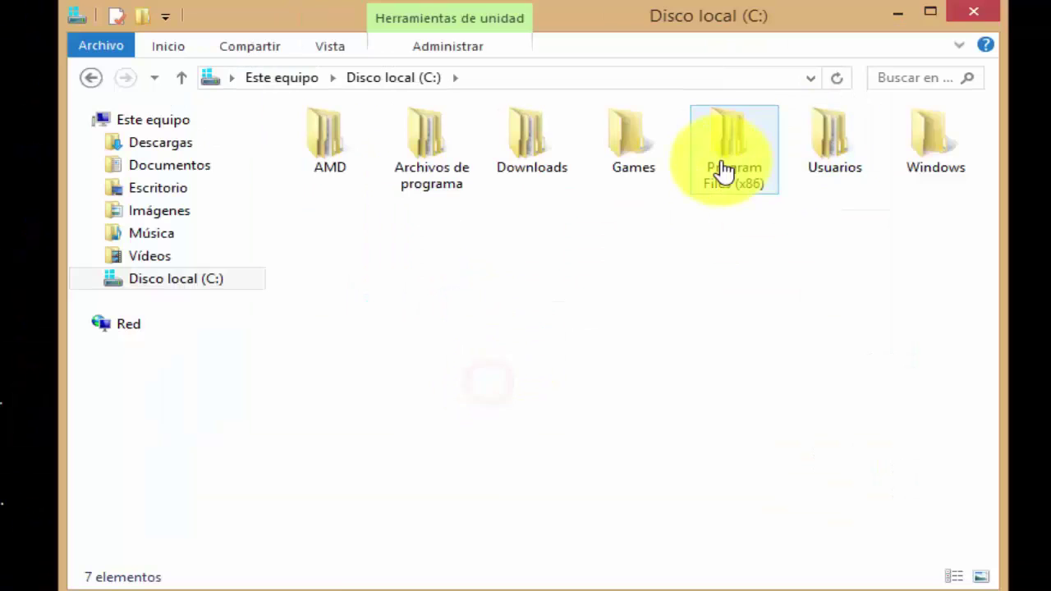
{"action": "left_click", "coordinate": [646, 185]}
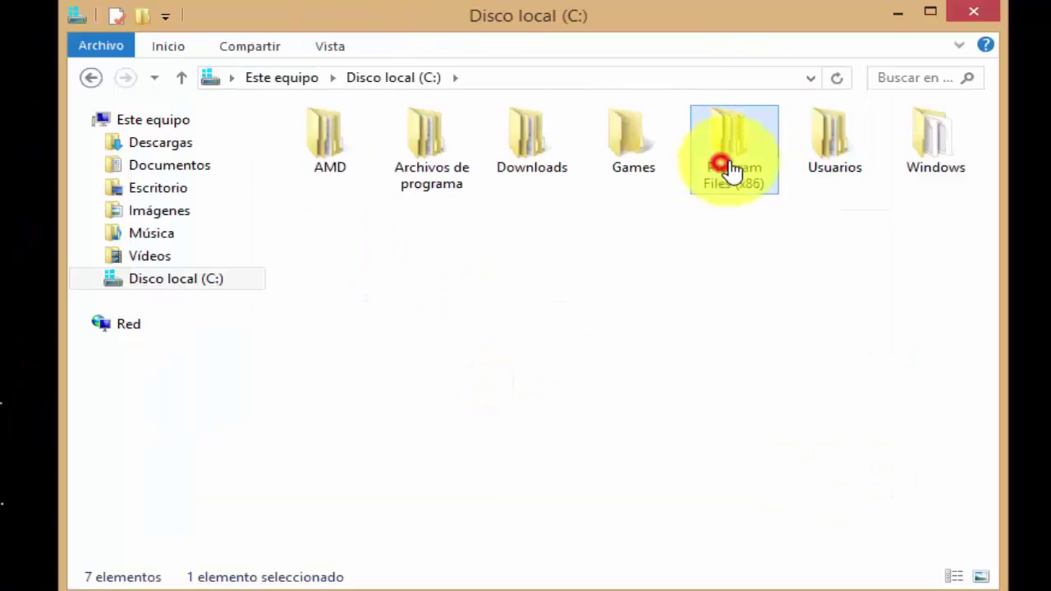
{"action": "double_click", "coordinate": [728, 165]}
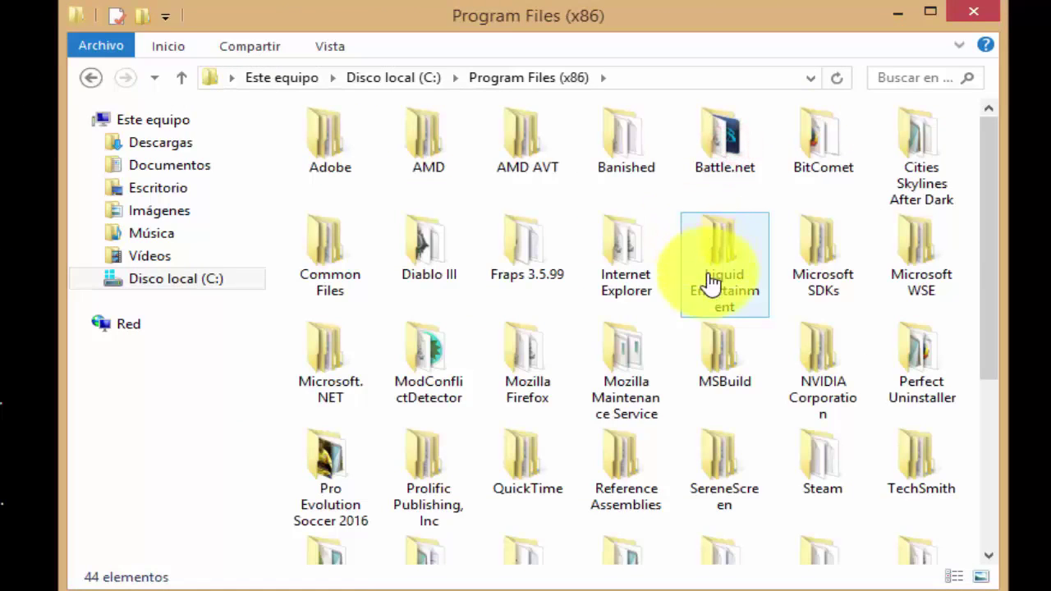
{"action": "scroll", "coordinate": [673, 299], "scroll_direction": "down", "scroll_amount": 3}
{"action": "left_click", "coordinate": [446, 503]}
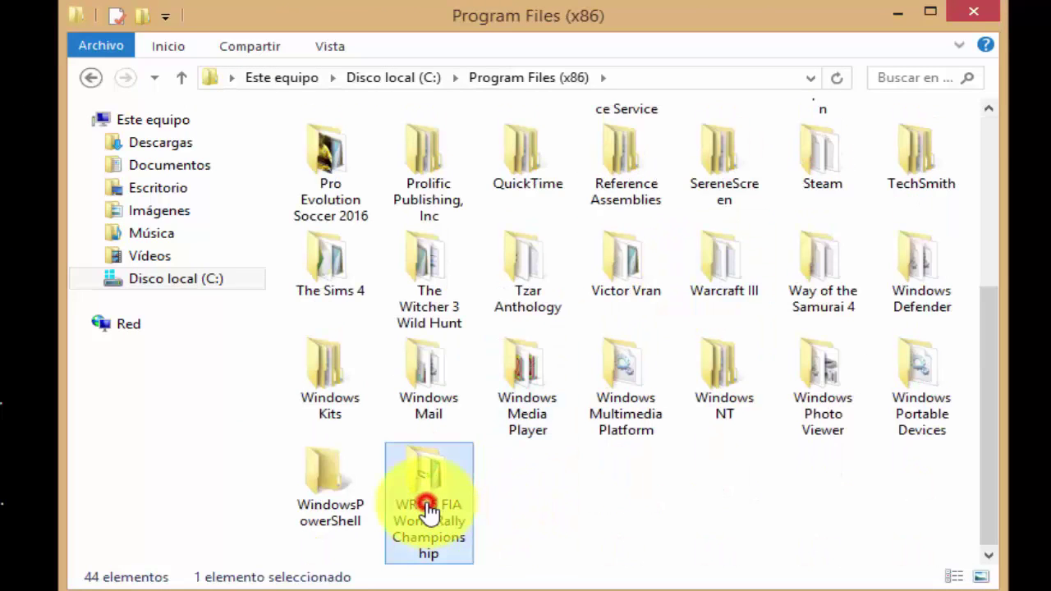
{"action": "double_click", "coordinate": [427, 490]}
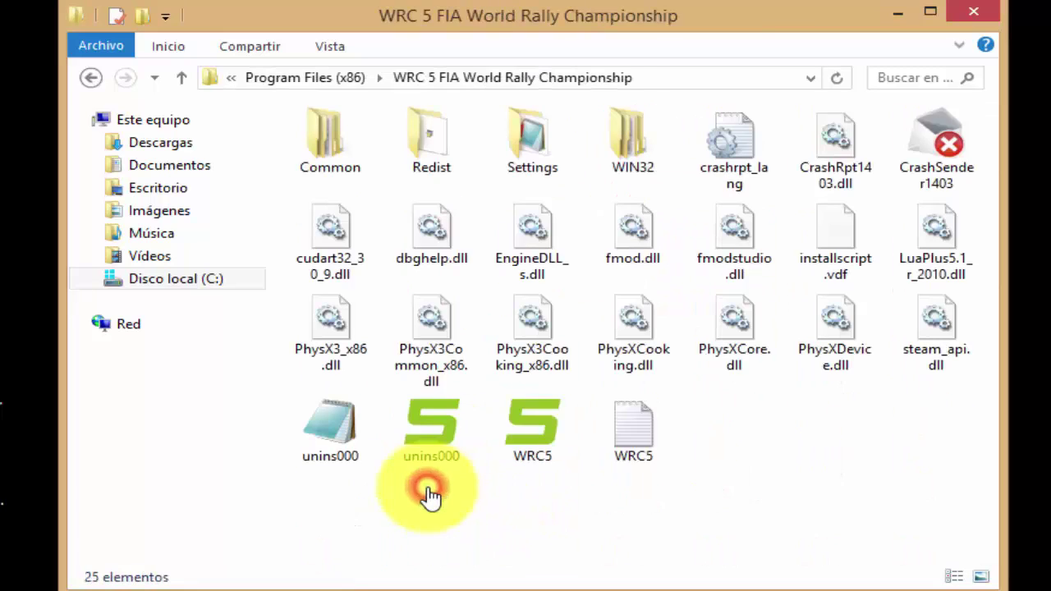
Paste the copied files into the game folder, replacing the existing ones with administrator permission for all items, and close the folder.
{"action": "right_click", "coordinate": [739, 415]}
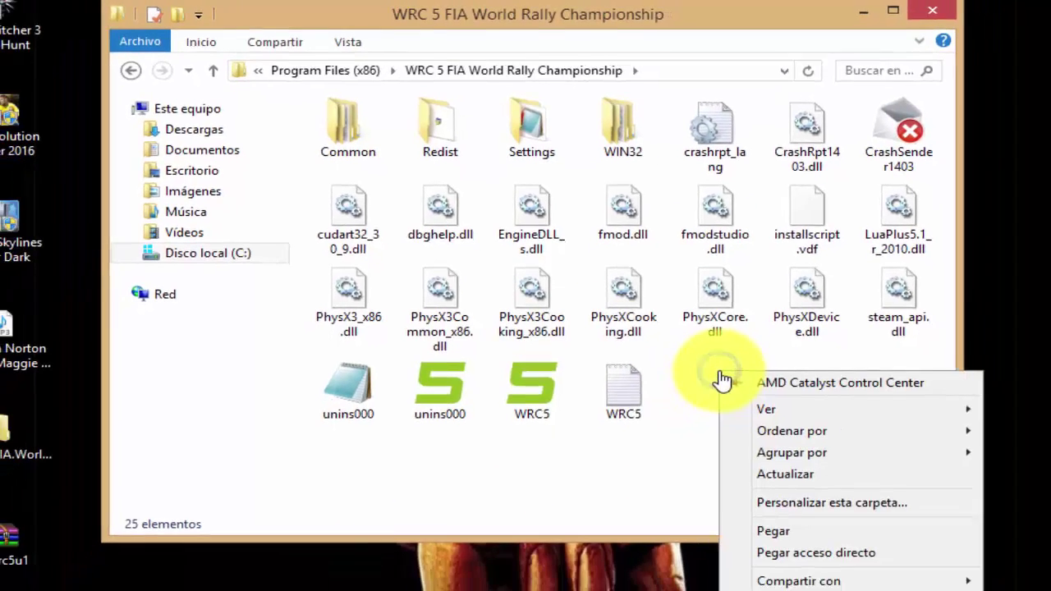
{"action": "left_click", "coordinate": [794, 586]}
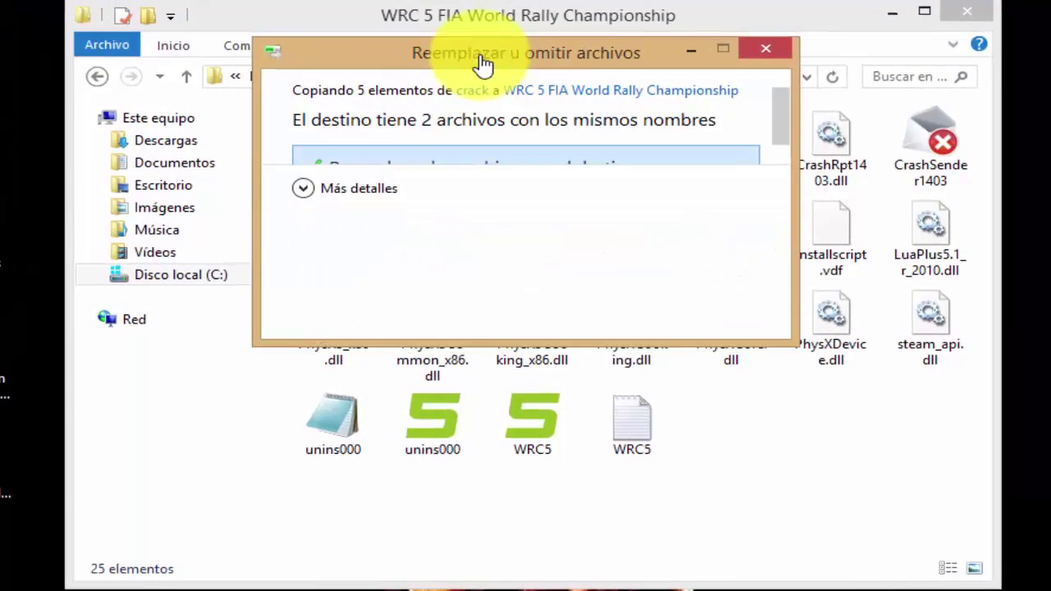
{"action": "left_click_drag", "start_coordinate": [493, 53], "coordinate": [516, 159]}
{"action": "left_click", "coordinate": [497, 263]}
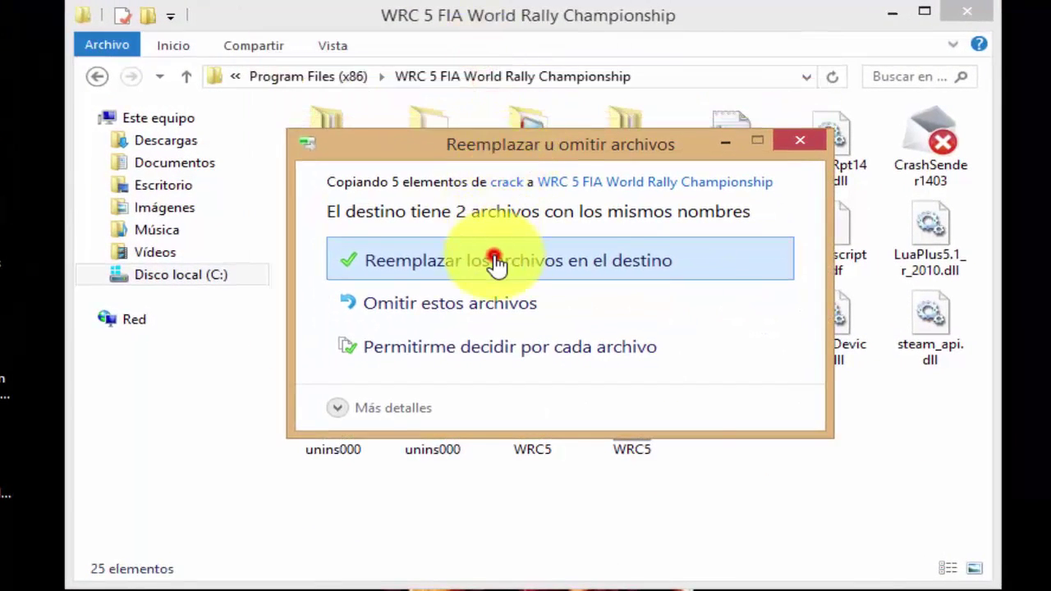
{"action": "left_click", "coordinate": [335, 312]}
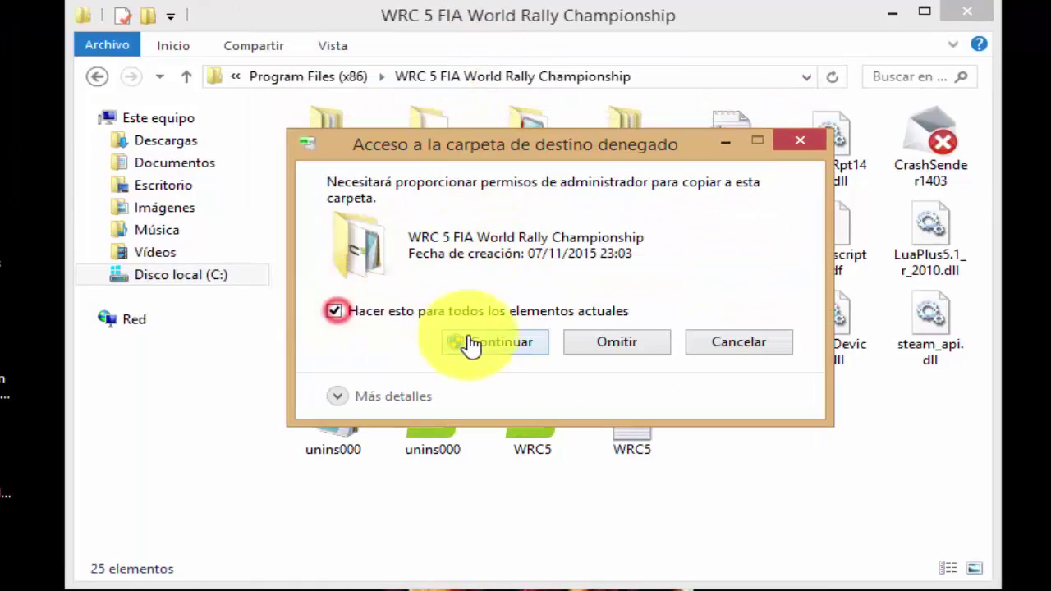
{"action": "left_click", "coordinate": [485, 343]}
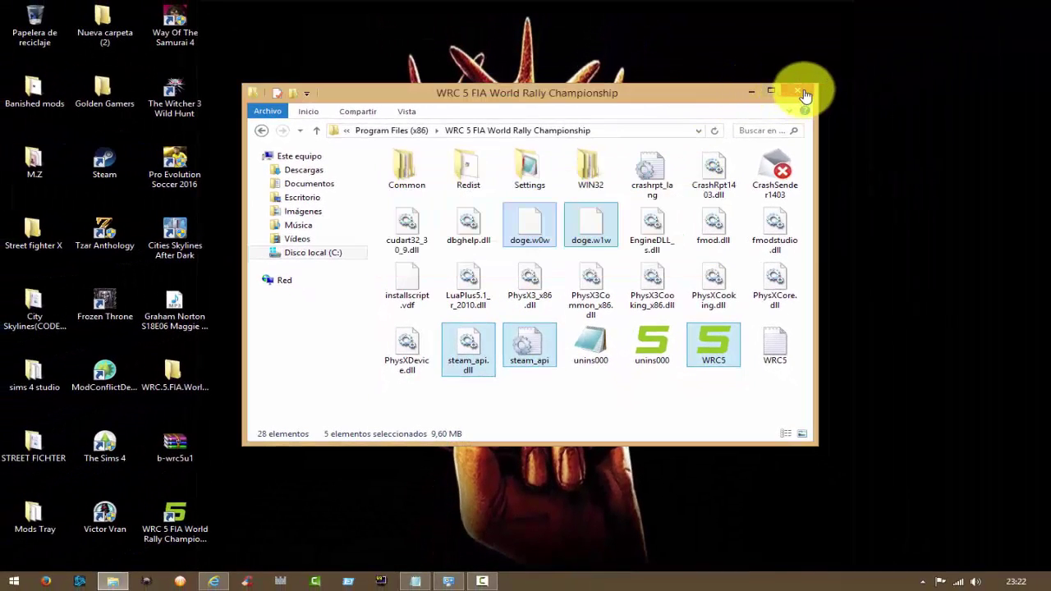
{"action": "left_click", "coordinate": [805, 94]}
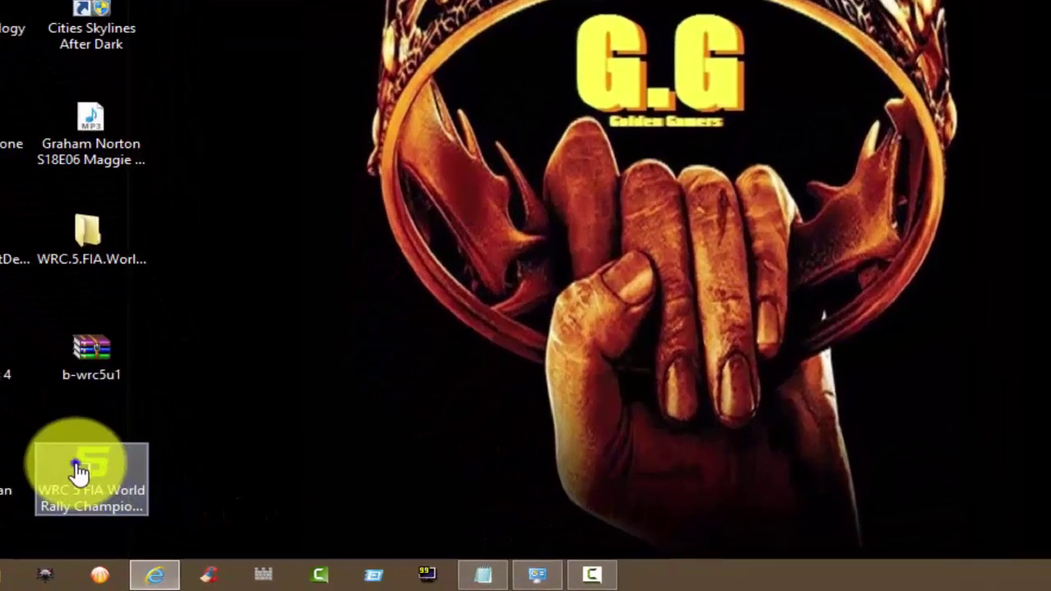
Set the WRC 5 desktop shortcut to run as administrator with display scaling disabled at high DPI settings.
{"action": "right_click", "coordinate": [78, 470]}
{"action": "left_click", "coordinate": [158, 452]}
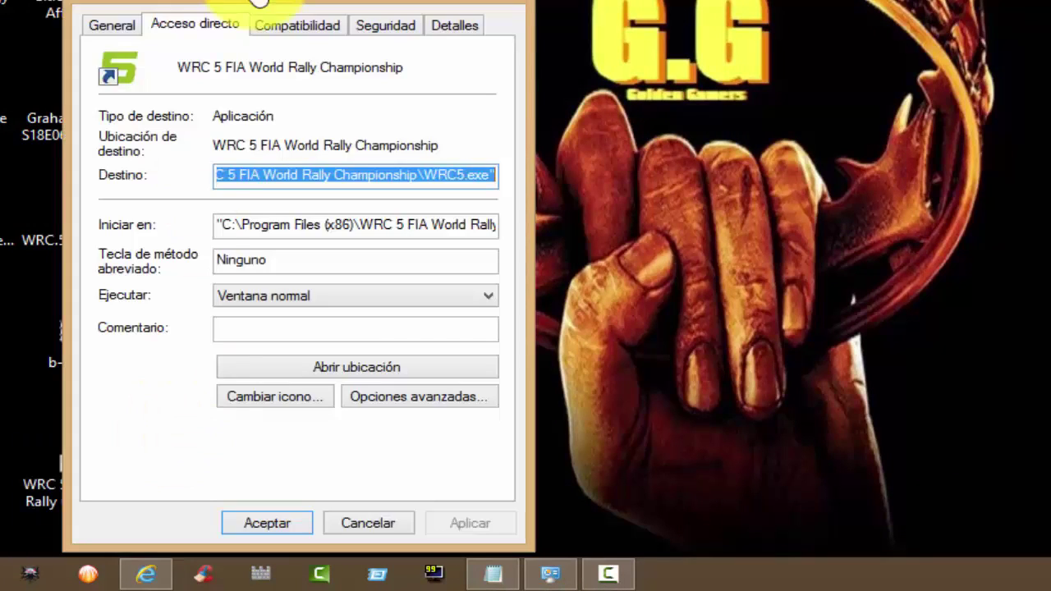
{"action": "left_click", "coordinate": [288, 22]}
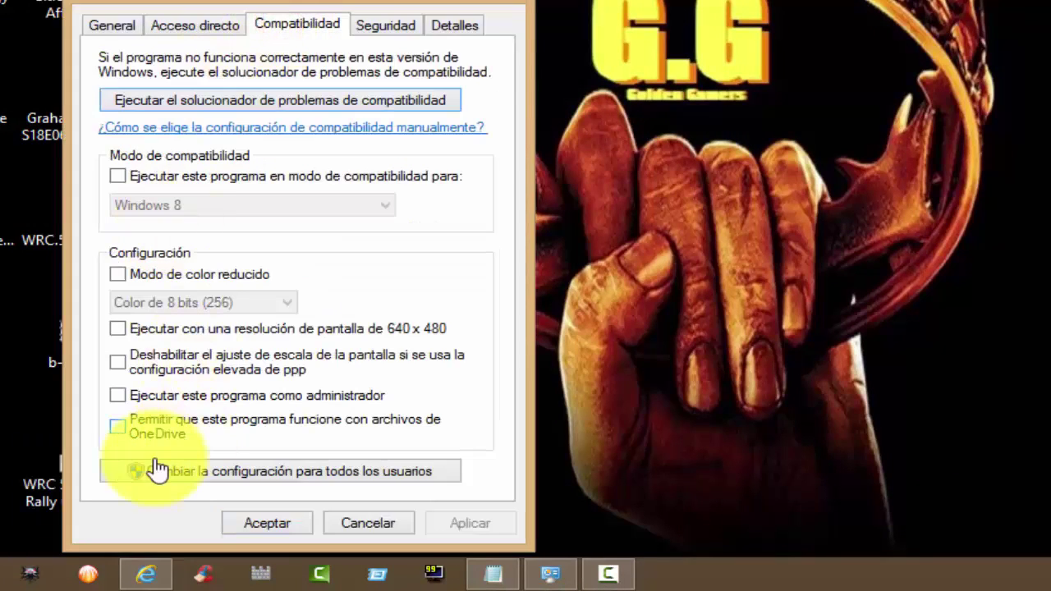
{"action": "left_click", "coordinate": [116, 396]}
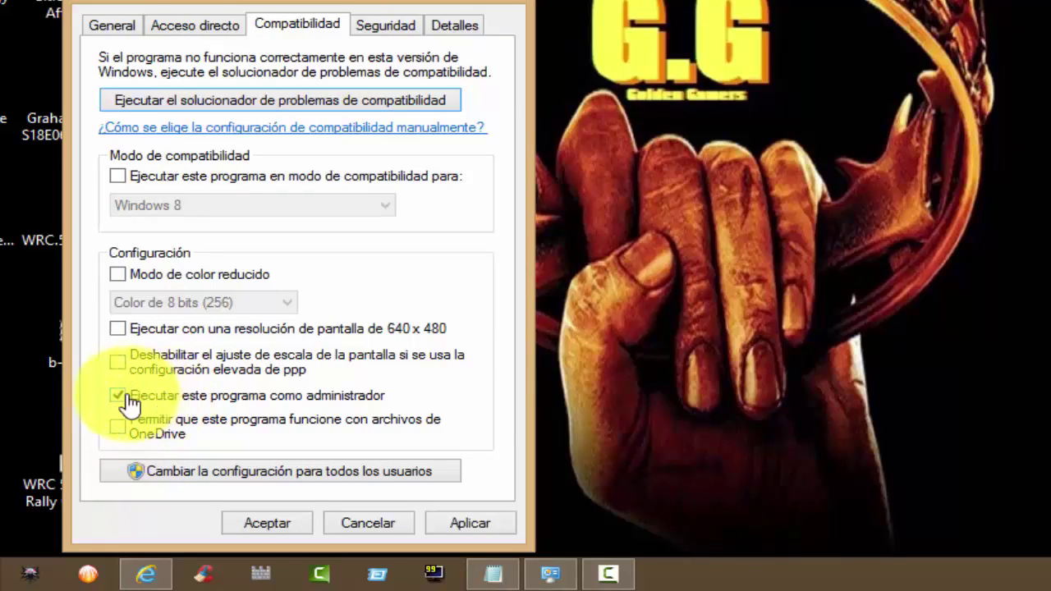
{"action": "left_click", "coordinate": [117, 362]}
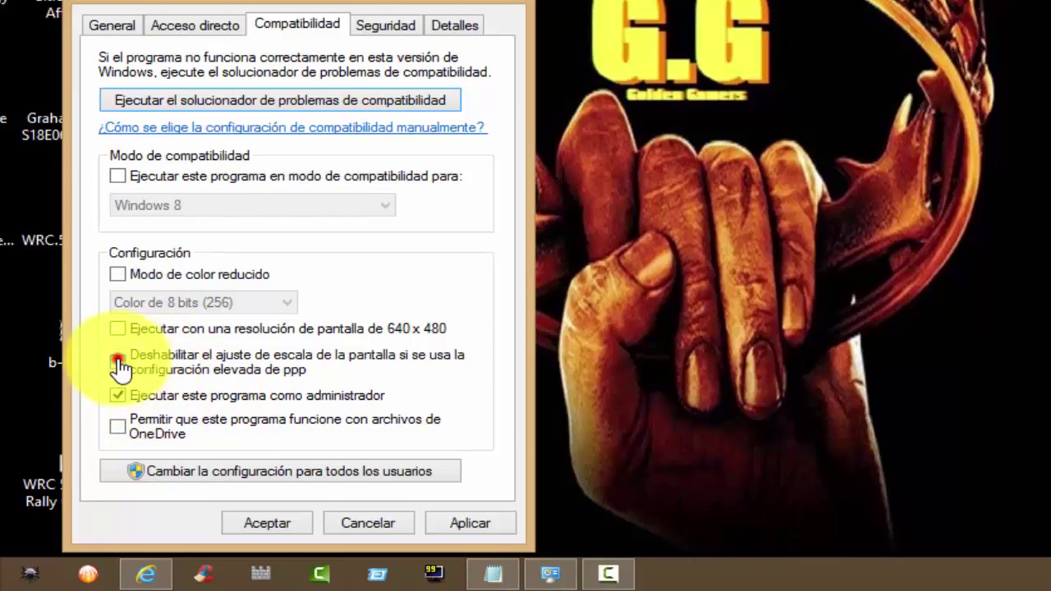
{"action": "left_click", "coordinate": [472, 525]}
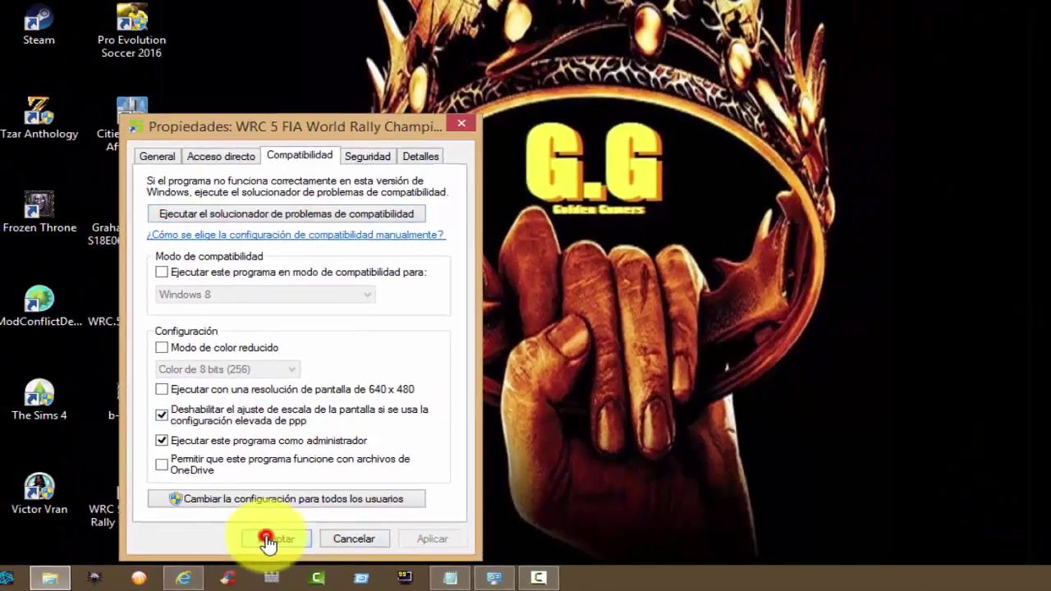
{"action": "left_click", "coordinate": [265, 524]}
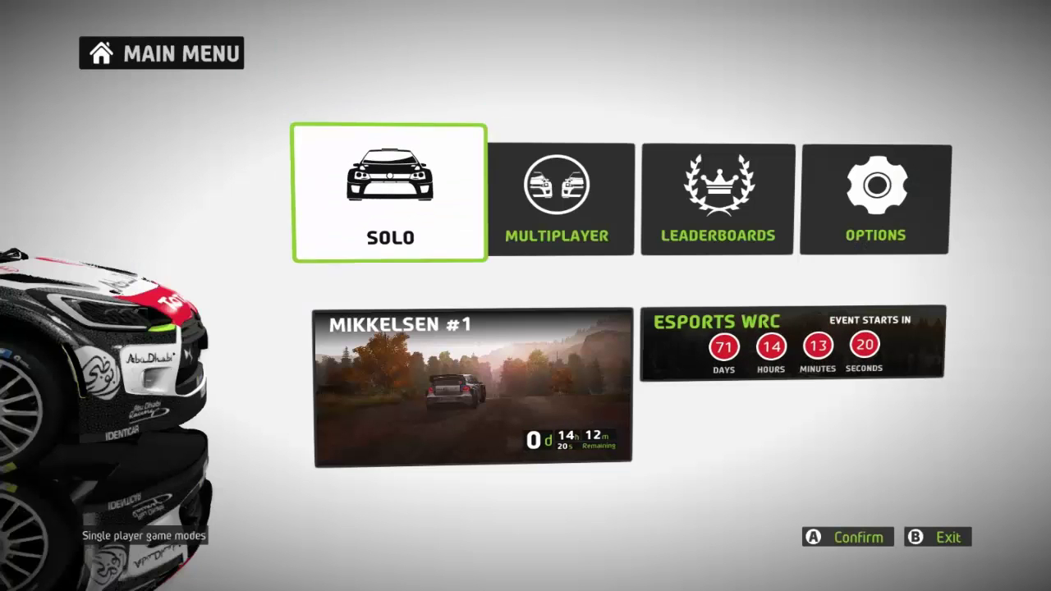
Examine the game's main menu and the Mikkelsen #1 challenge with its car configuration and start event pages, and return to the main menu.
{"action": "key", "text": "Right"}
{"action": "key", "text": "Right"}
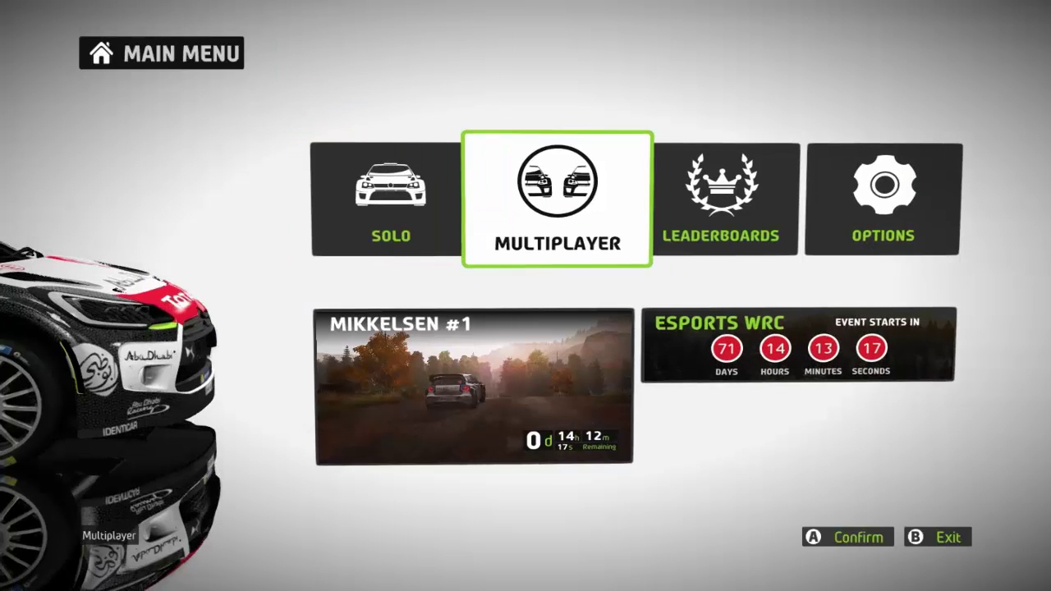
{"action": "key", "text": "Down"}
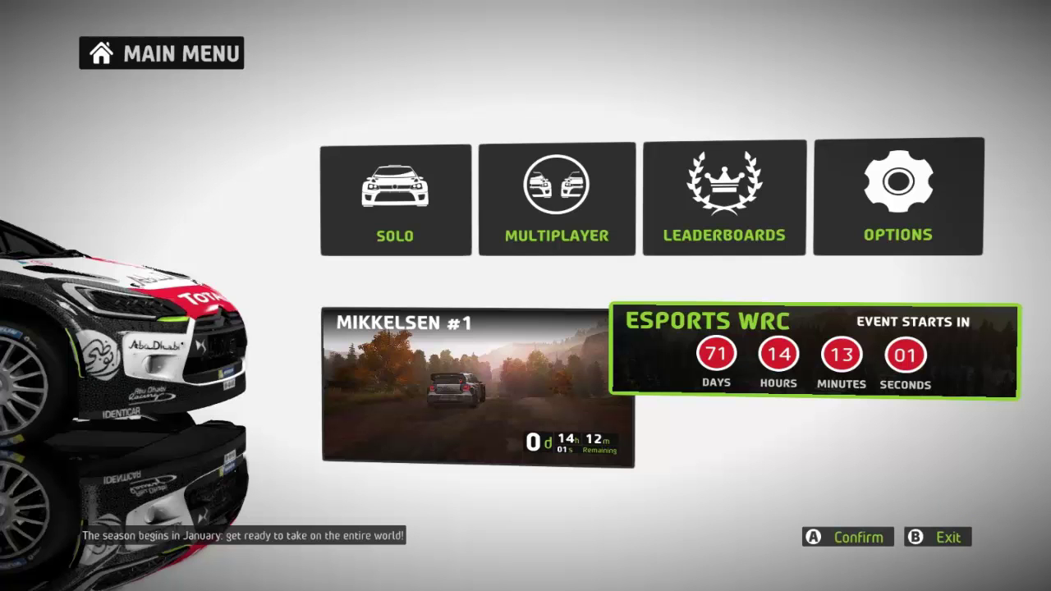
{"action": "left_click", "coordinate": [478, 386]}
{"action": "key", "text": "Return"}
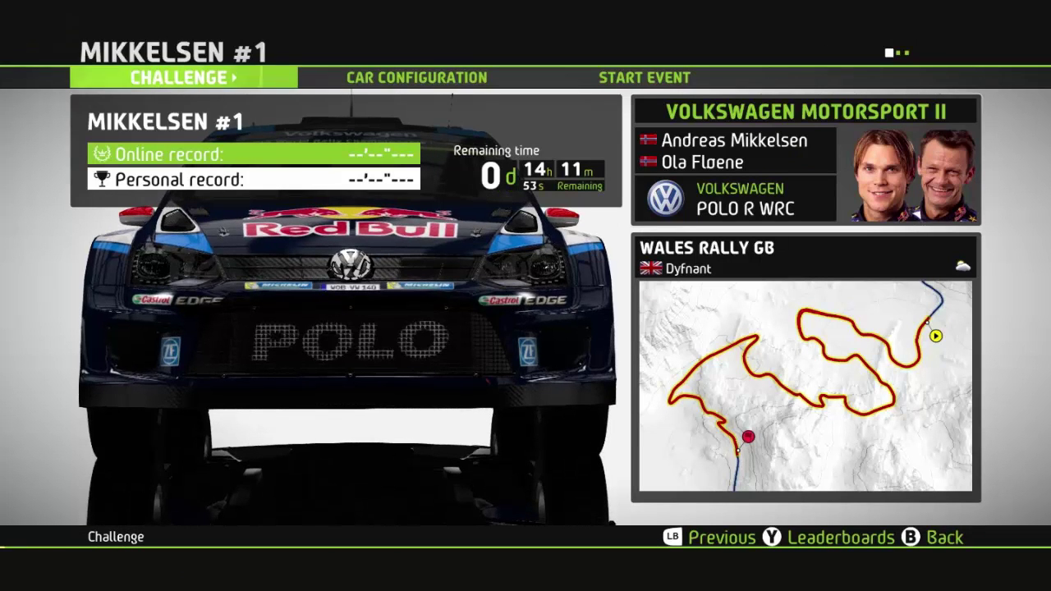
{"action": "key", "text": "Right"}
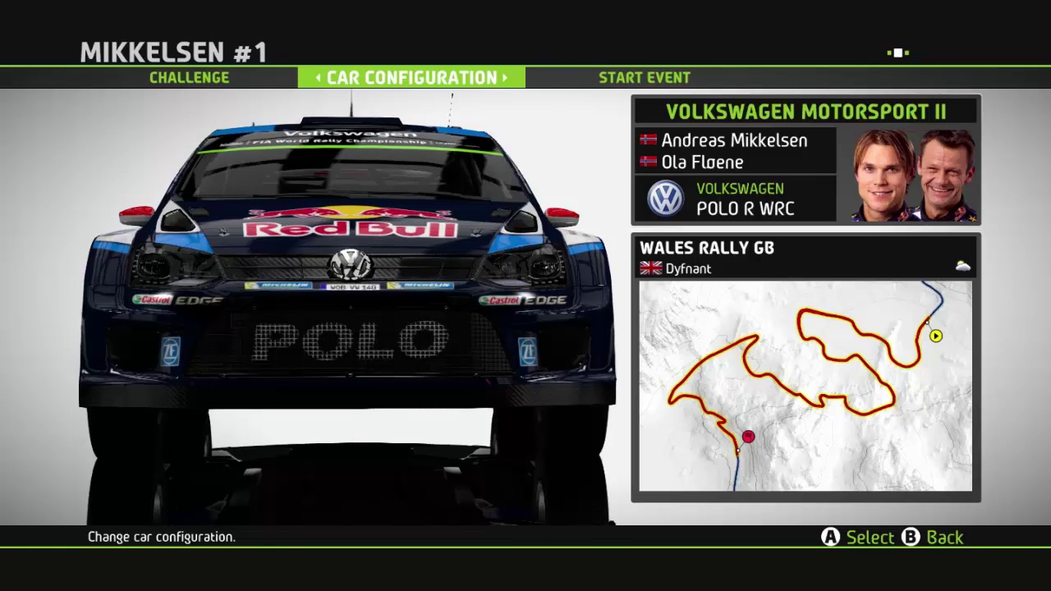
{"action": "key", "text": "Right"}
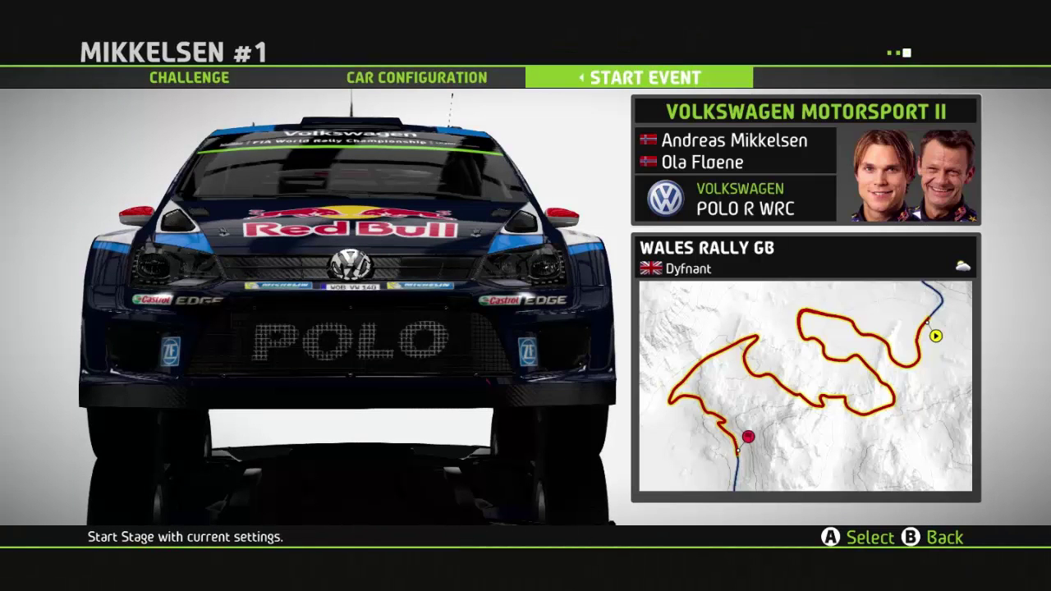
{"action": "key", "text": "Escape"}
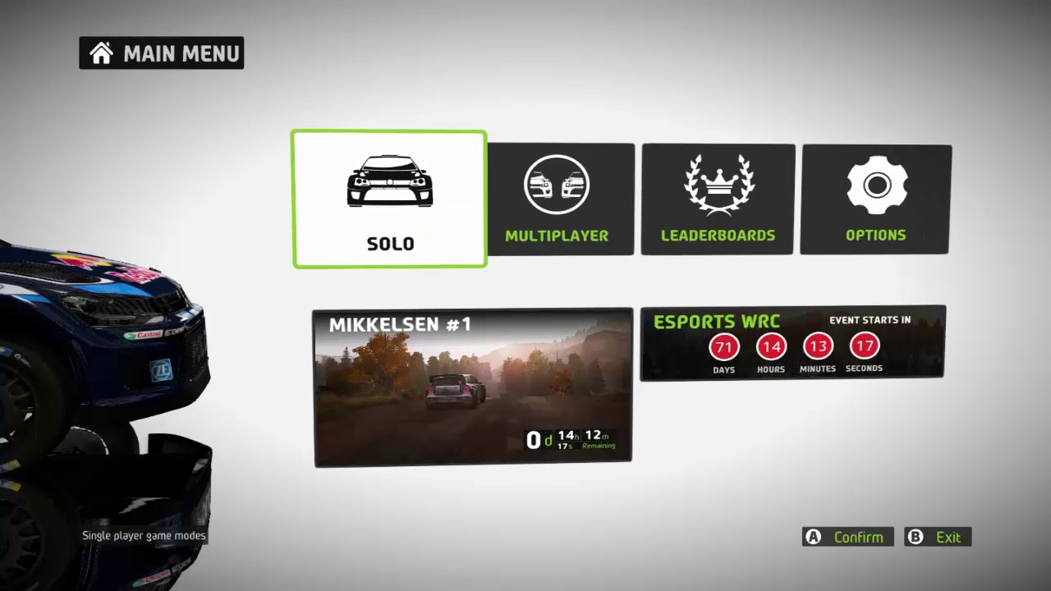
Open the Multiplayer section from the game's main menu.
{"action": "key", "text": "Right"}
{"action": "key", "text": "Return"}
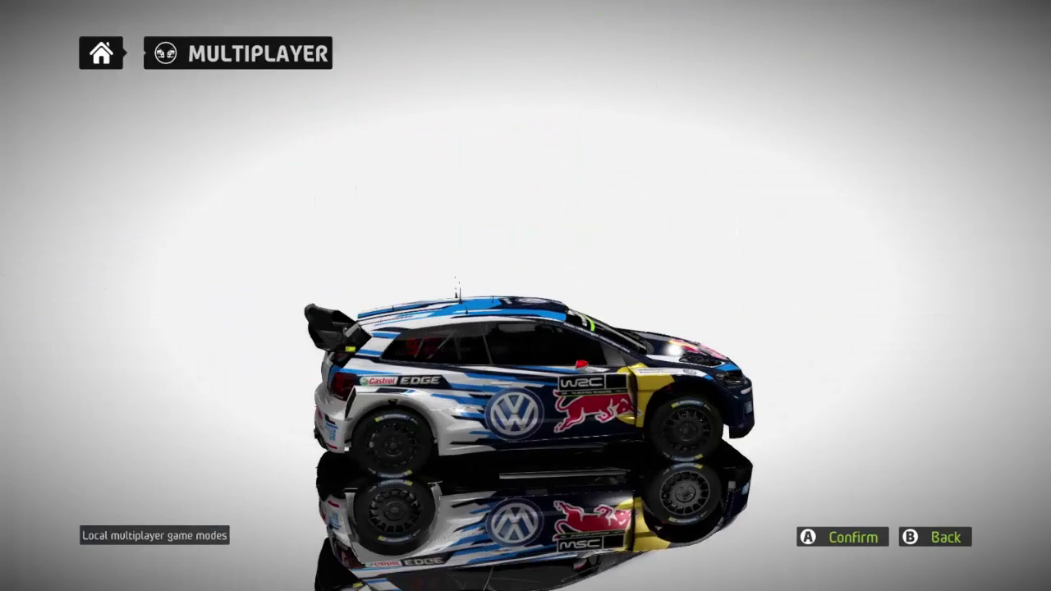